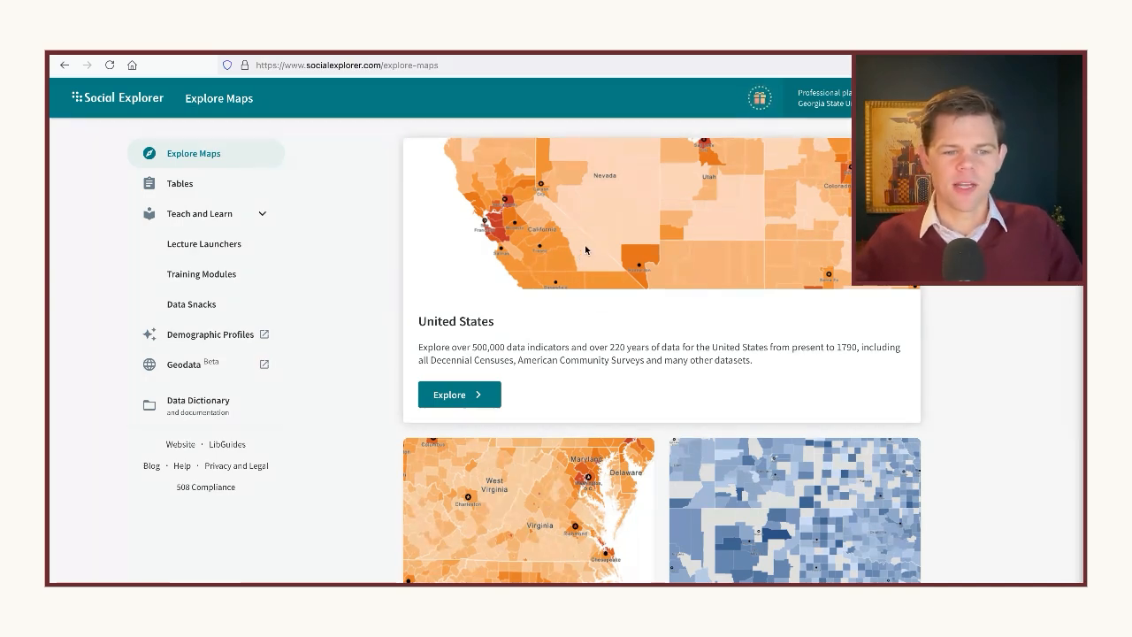
Browse the available map collections on the Explore Maps page, including the crime, health, election and business datasets
scroll(531, 327, "down", 1)
scroll(508, 322, "down", 4)
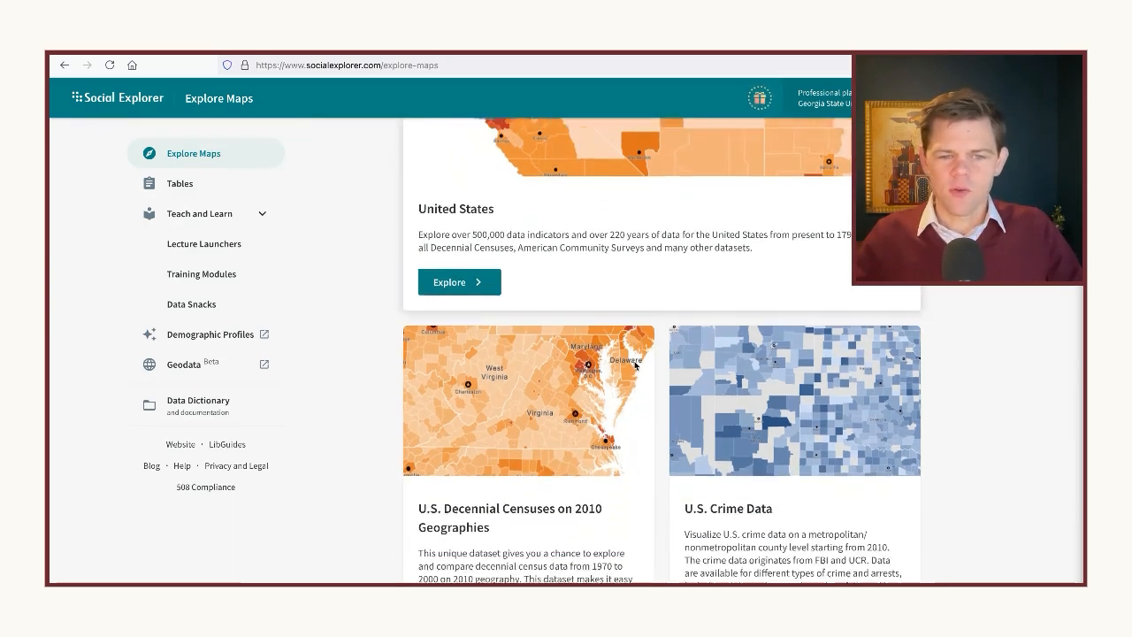
scroll(594, 407, "down", 2)
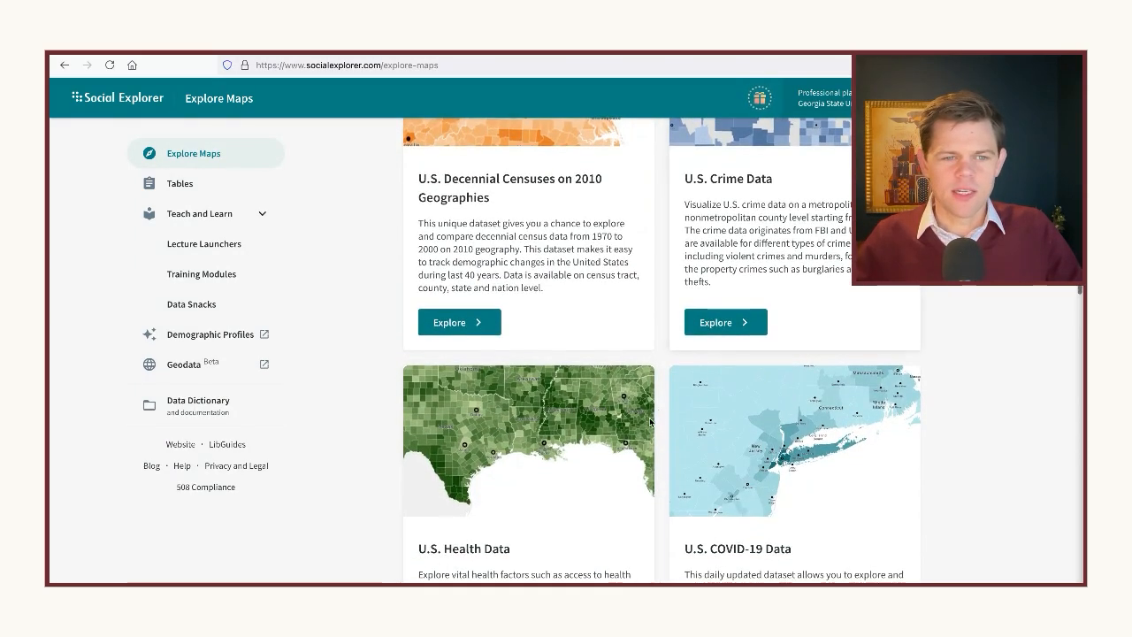
scroll(595, 407, "down", 3)
scroll(557, 407, "down", 1)
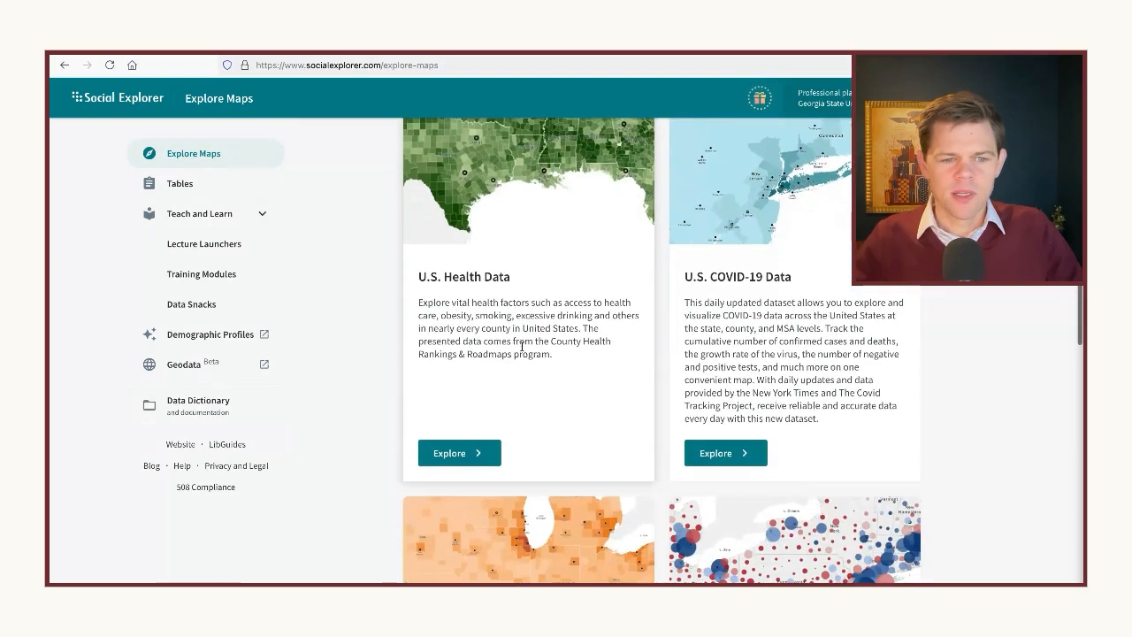
scroll(606, 451, "down", 6)
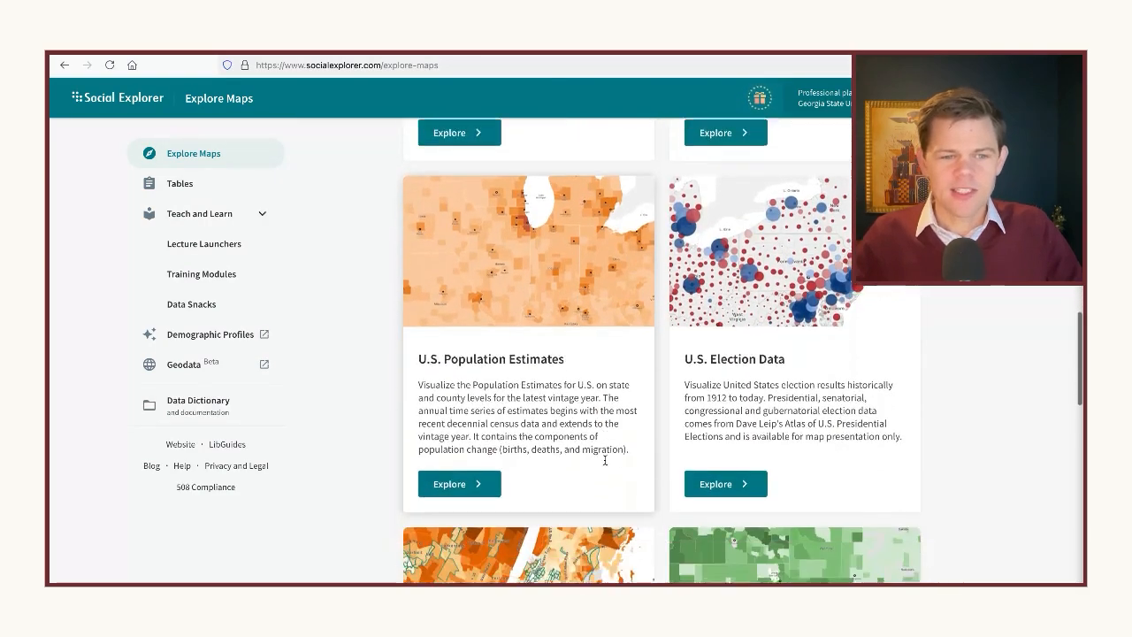
scroll(610, 464, "down", 4)
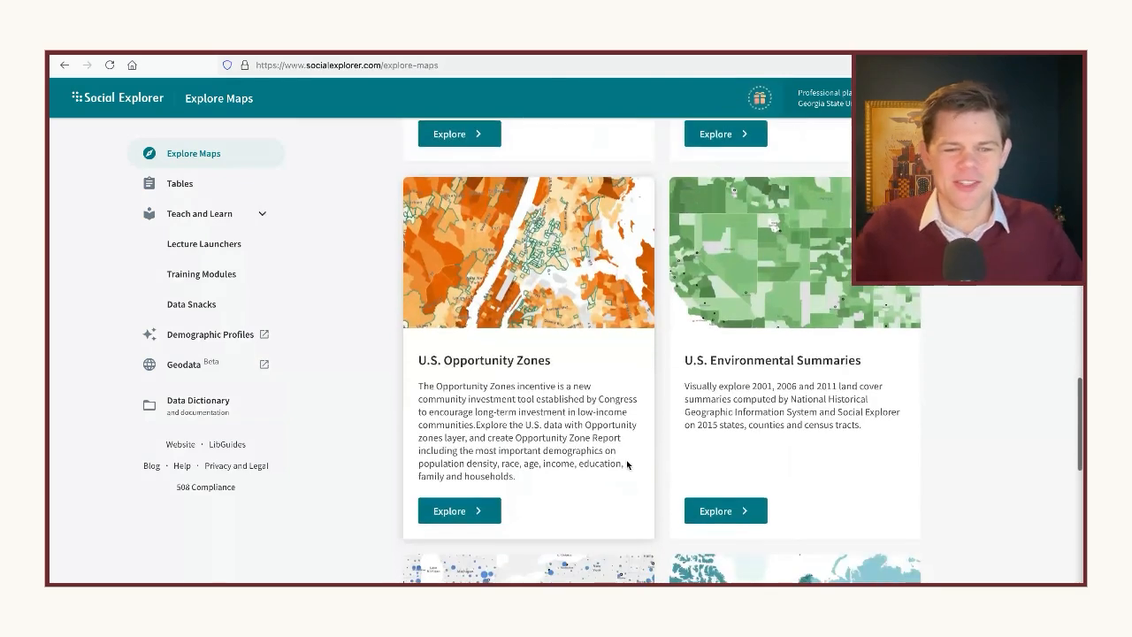
scroll(627, 460, "down", 2)
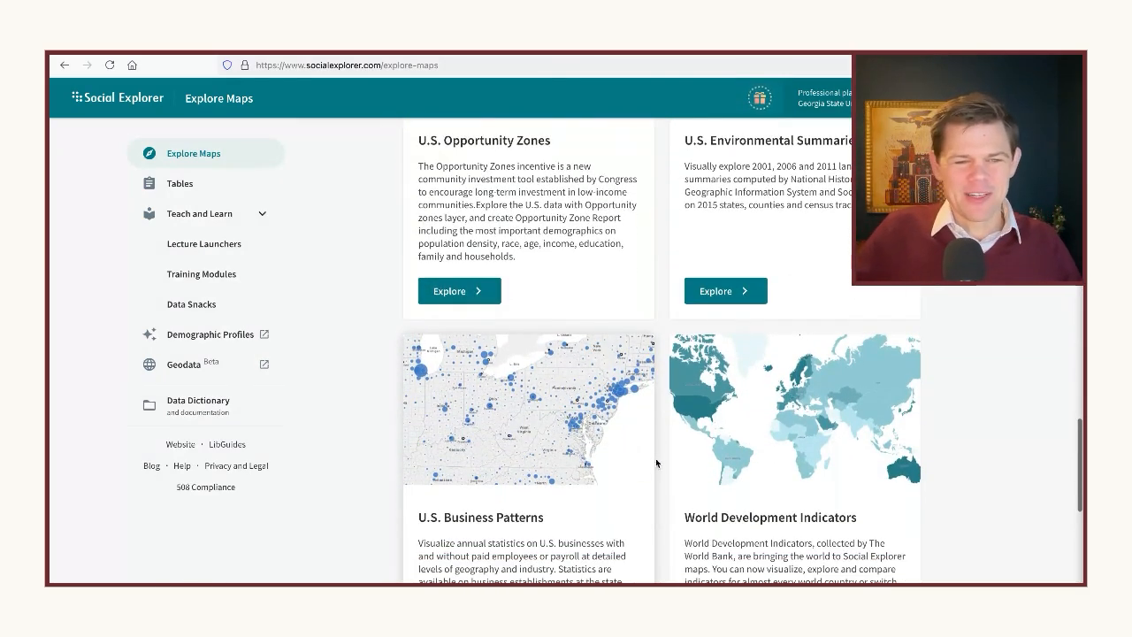
scroll(618, 459, "down", 1)
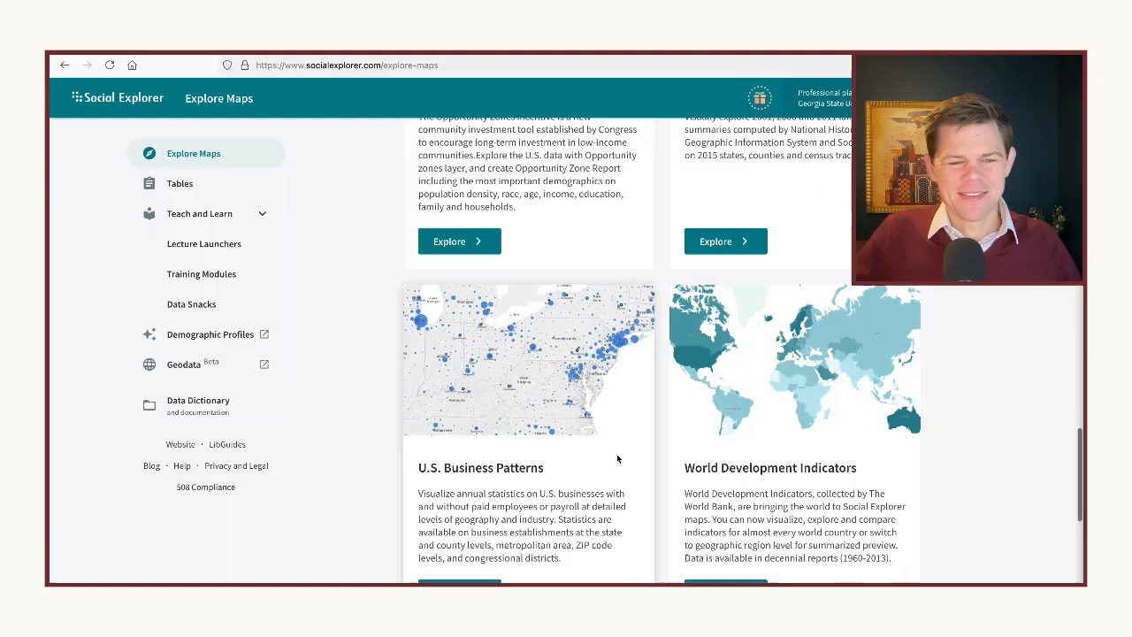
scroll(616, 459, "down", 1)
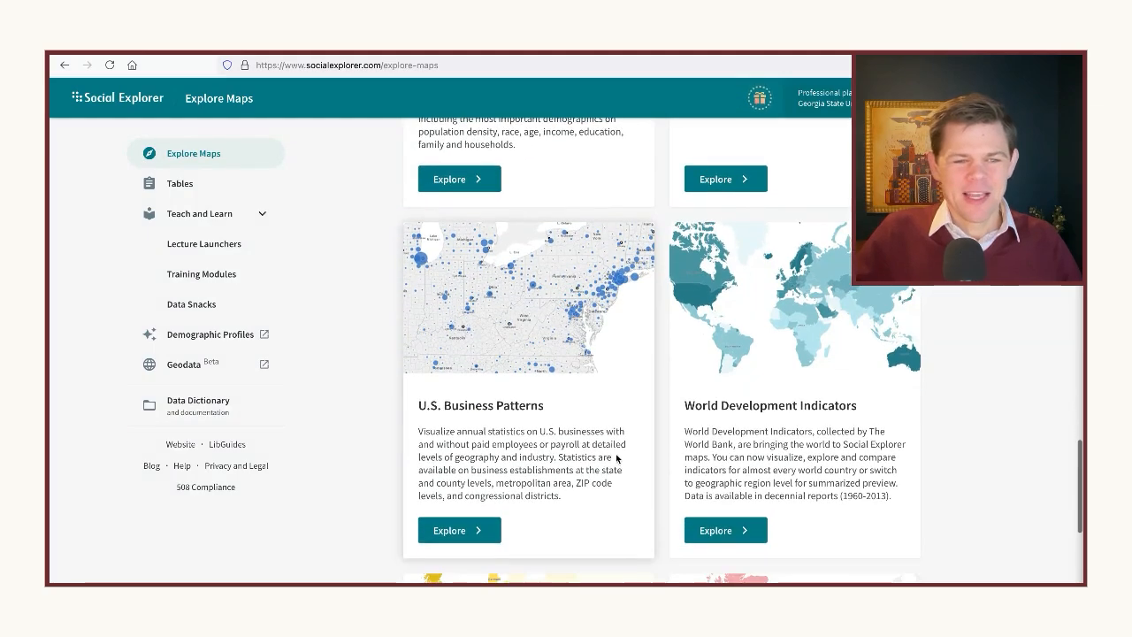
scroll(583, 416, "down", 1)
scroll(571, 405, "down", 2)
scroll(572, 410, "up", 10)
scroll(572, 409, "up", 10)
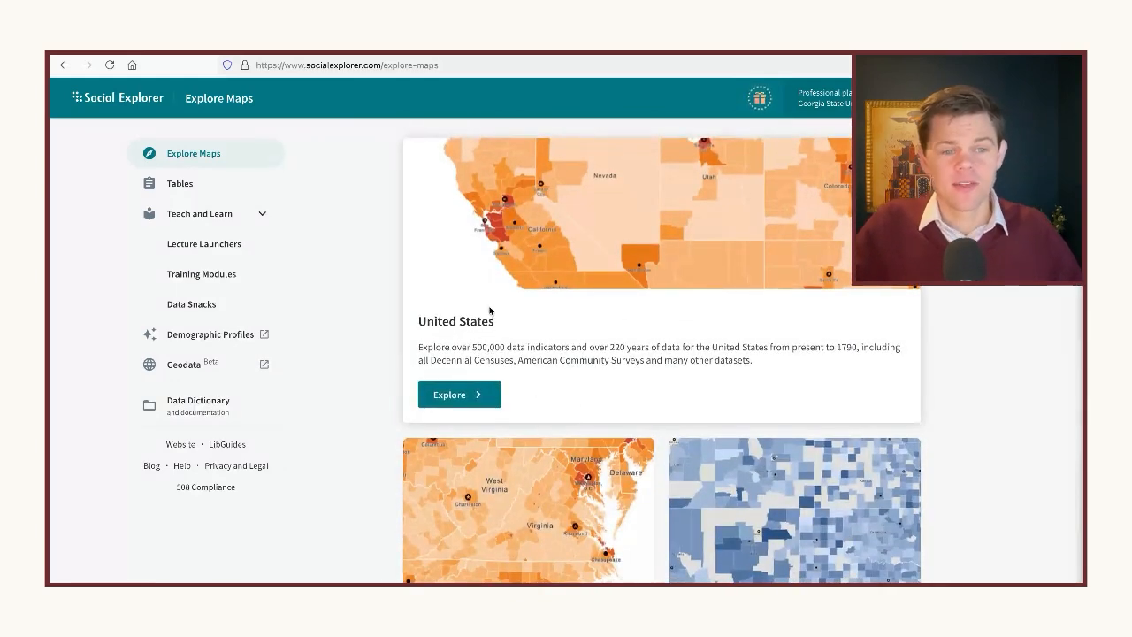
Open the United States map and inspect the population density of individual states such as New Jersey, North Dakota and Texas
left_click(467, 398)
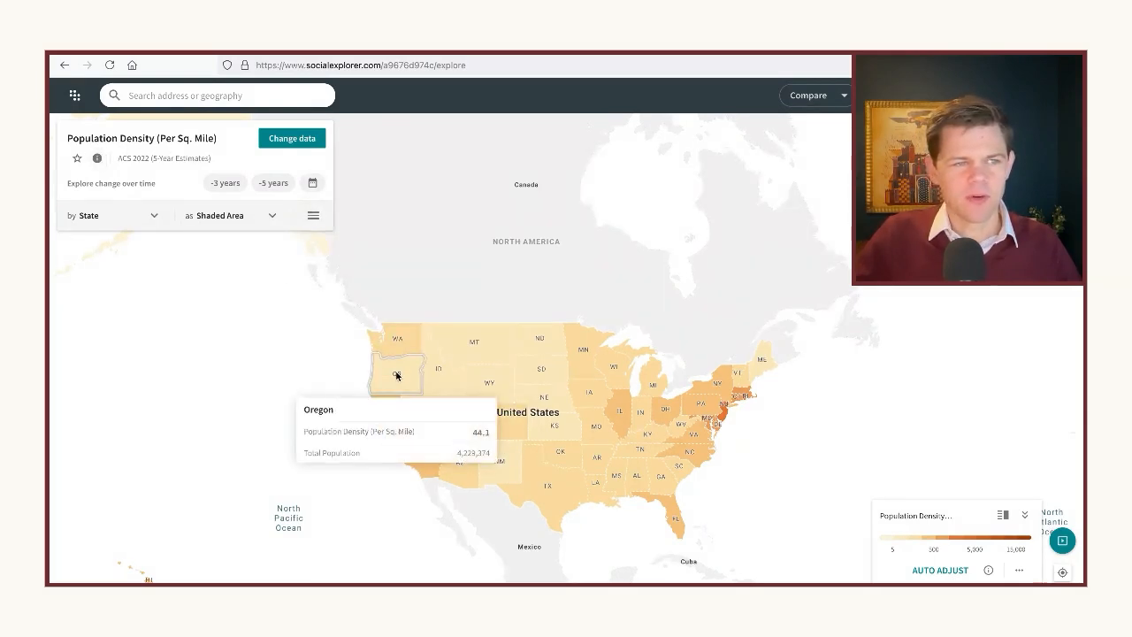
mouse_move(551, 480)
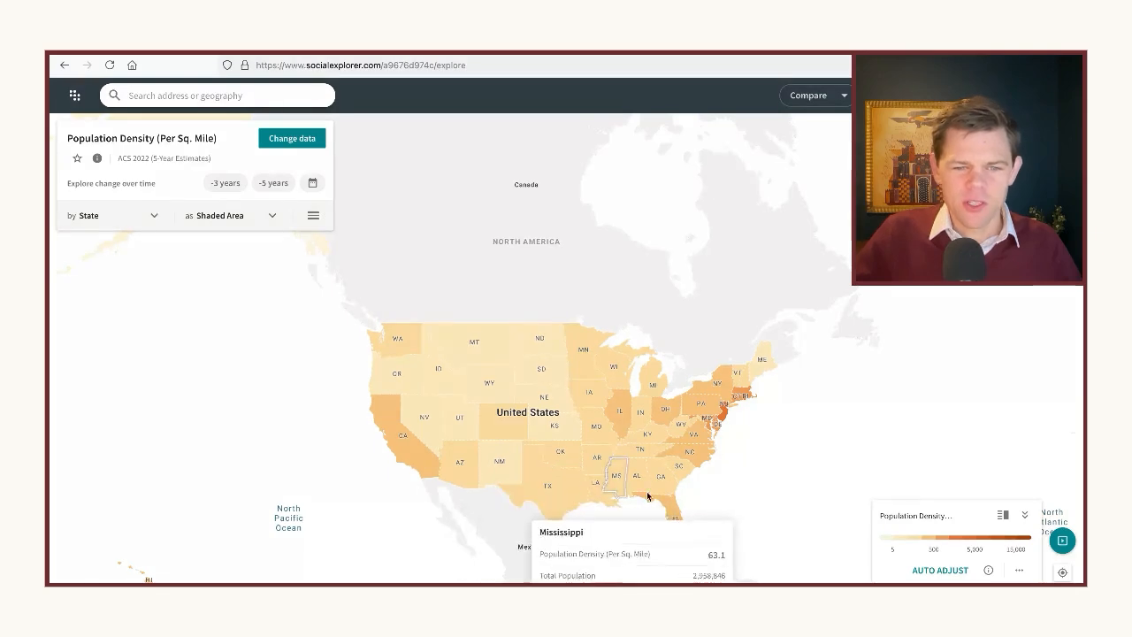
mouse_move(726, 418)
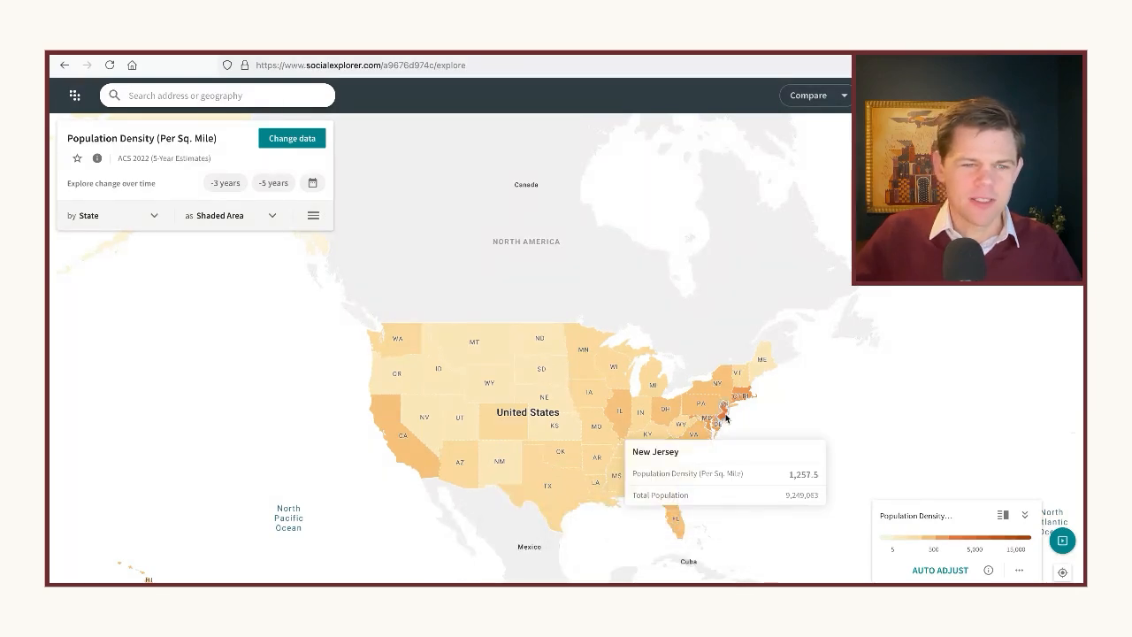
mouse_move(545, 350)
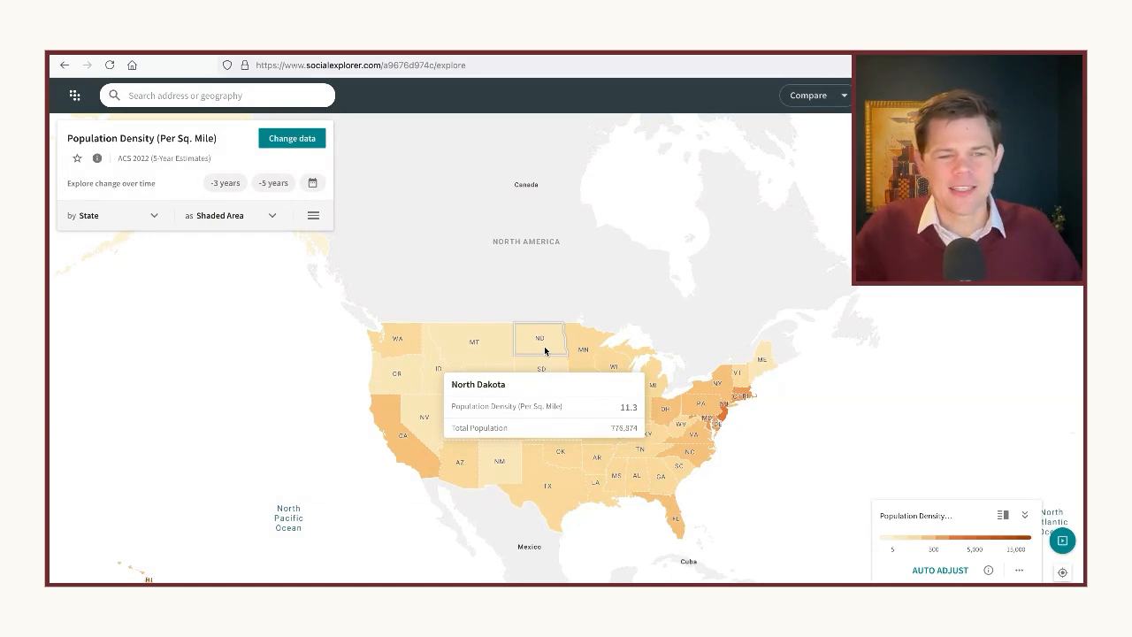
mouse_move(578, 492)
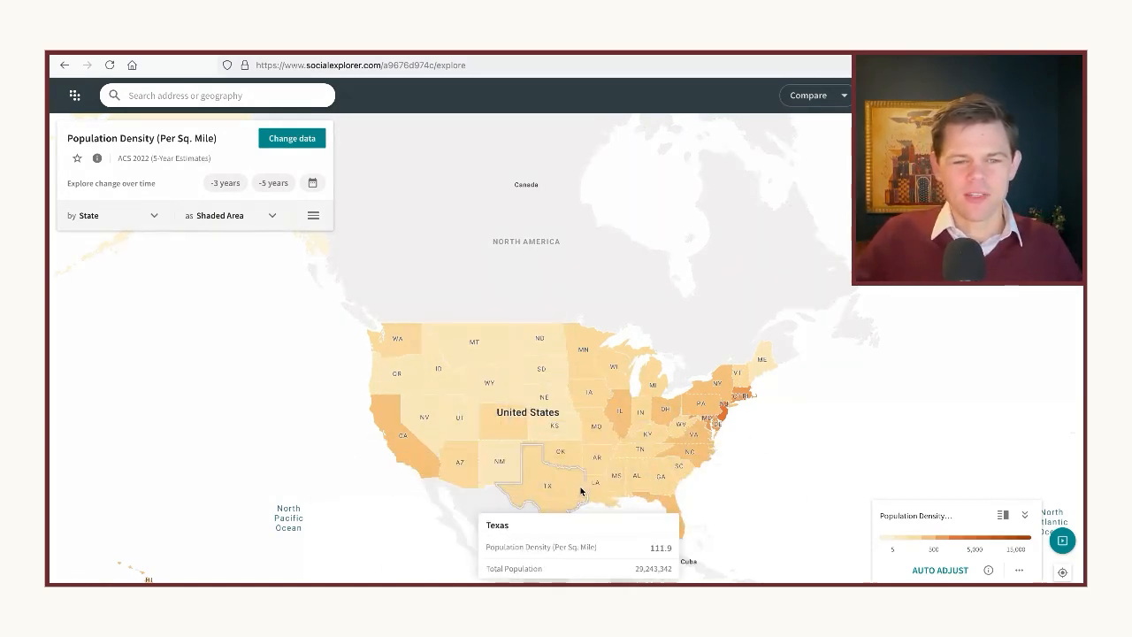
mouse_move(686, 419)
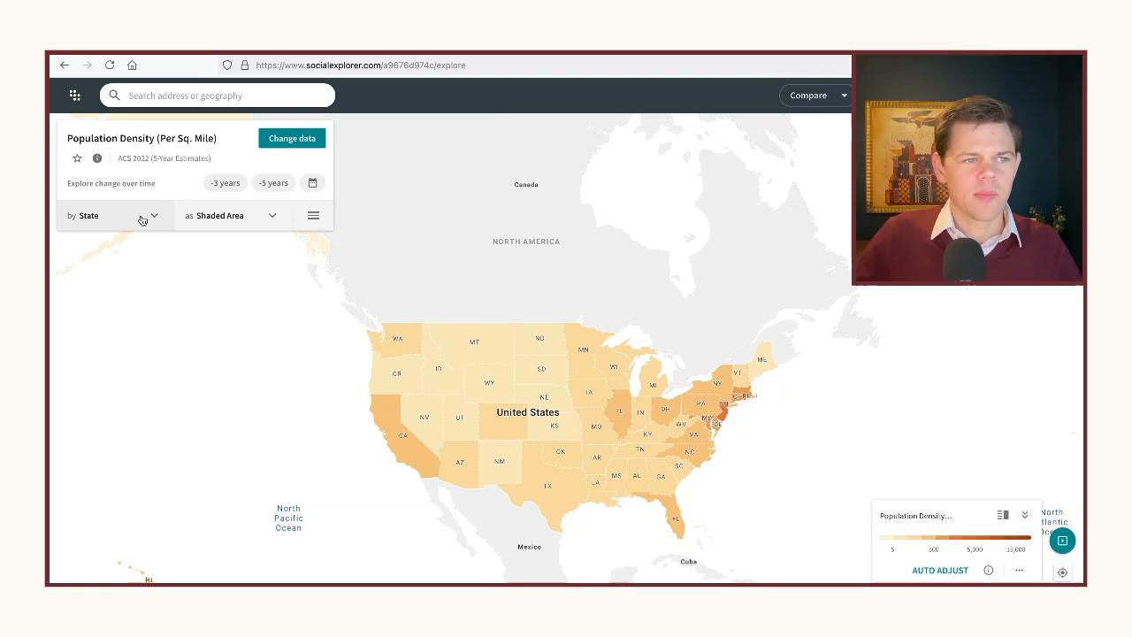
Start changing the mapped data, open the Race category for 2022 and collapse the ACS 2022 (1-Year Estimates) group
left_click(295, 140)
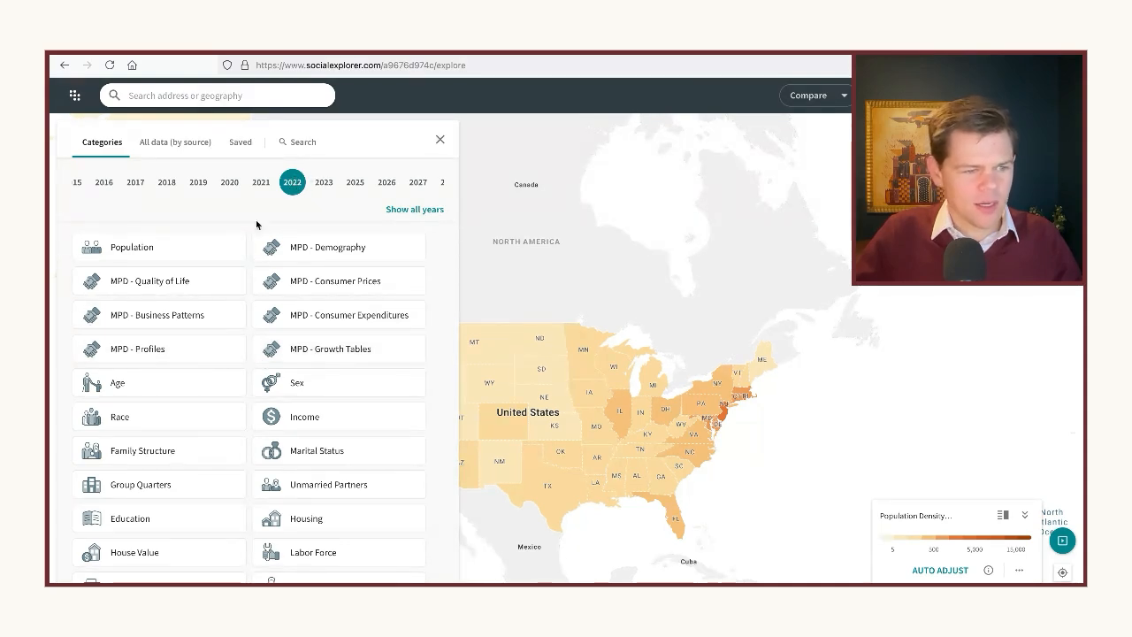
left_click(184, 424)
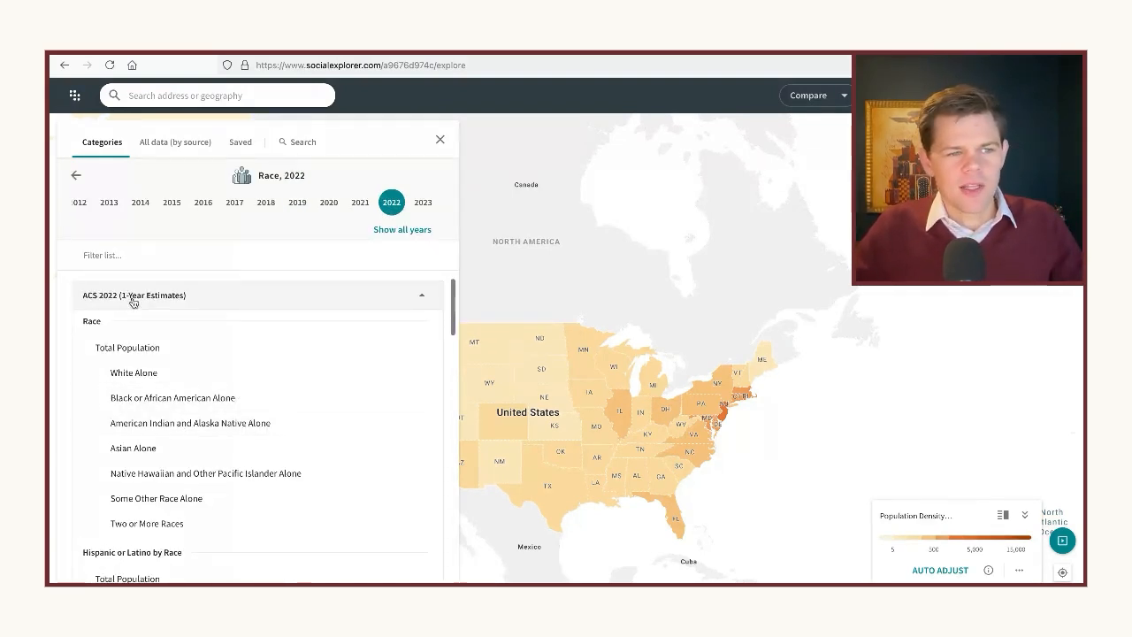
left_click(422, 299)
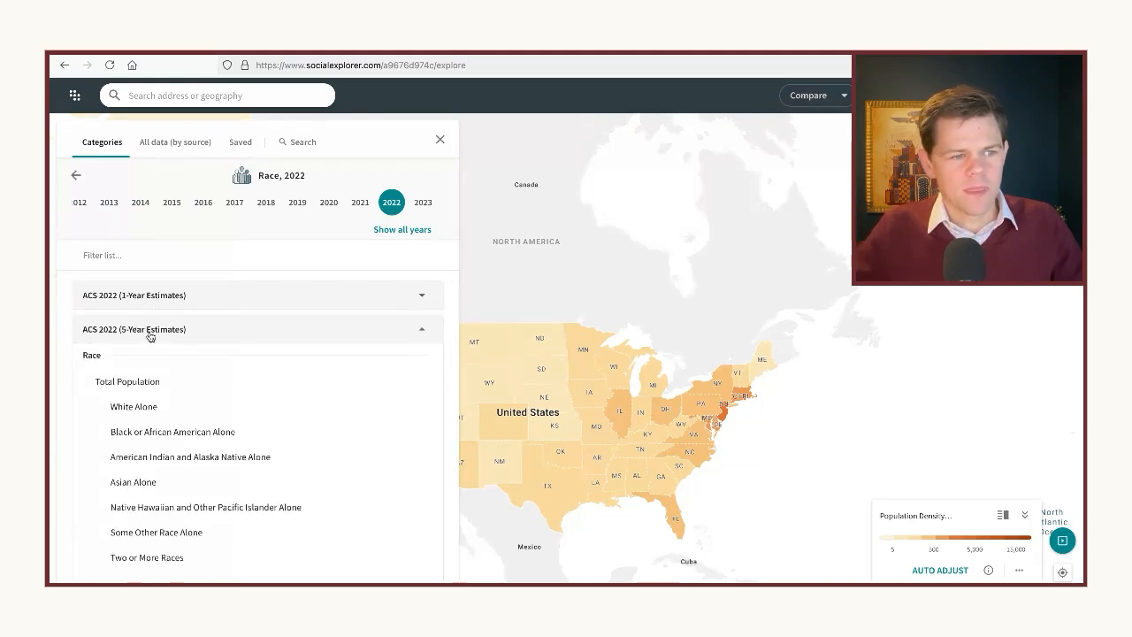
Map the Hispanic or Latino variable of Hispanic or Latino by Race from ACS 2022 (5-Year Estimates), and close the data selection
scroll(158, 368, "down", 3)
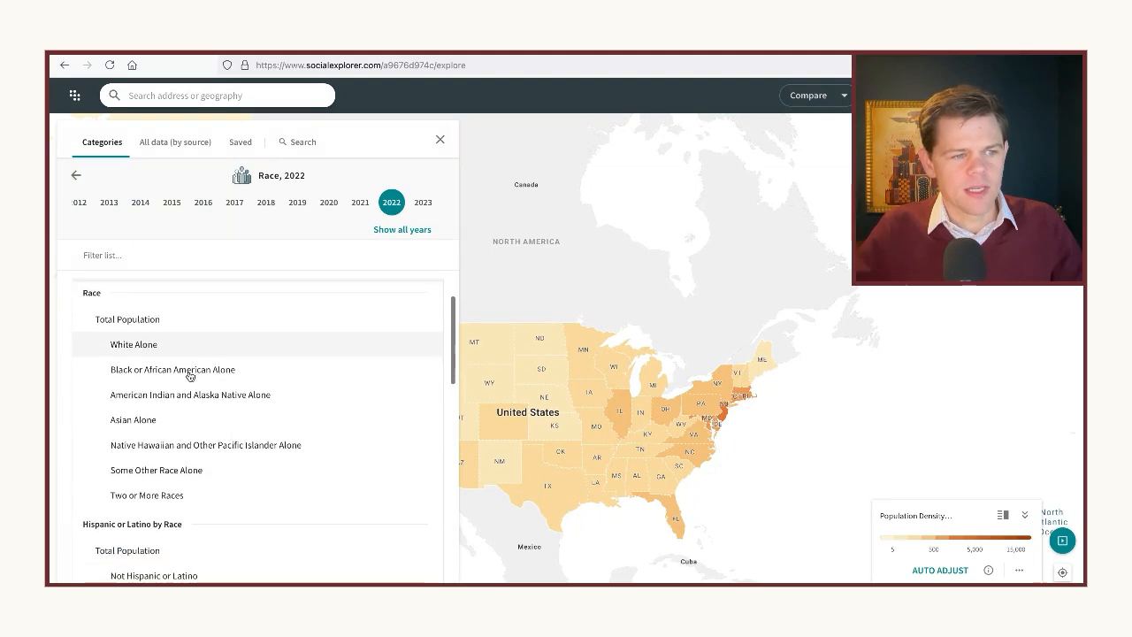
scroll(184, 375, "up", 2)
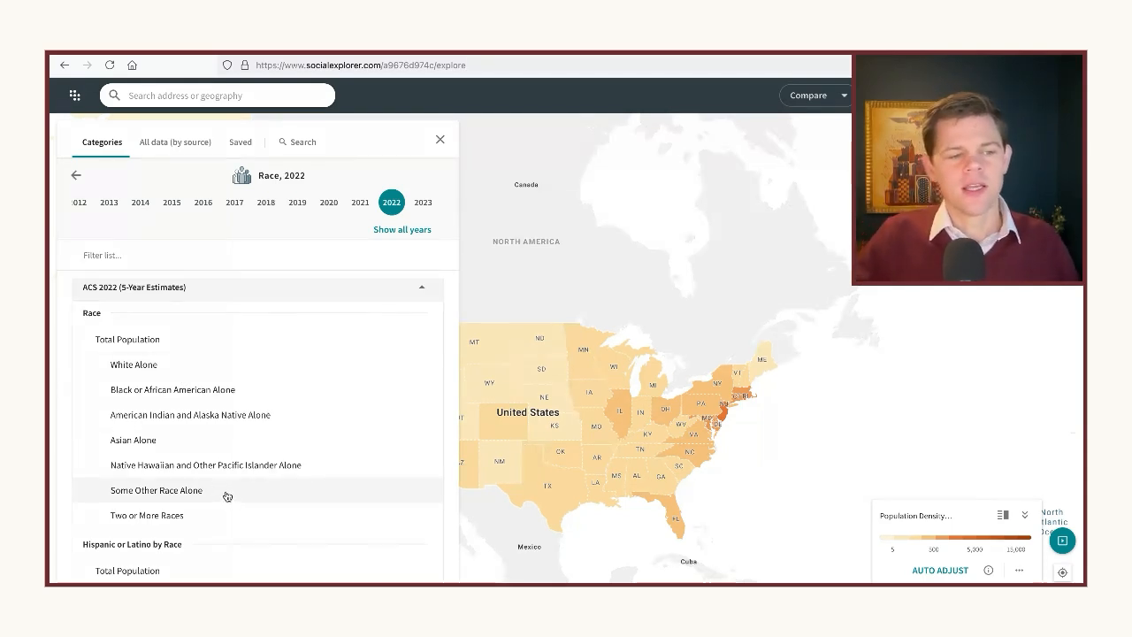
scroll(226, 496, "down", 1)
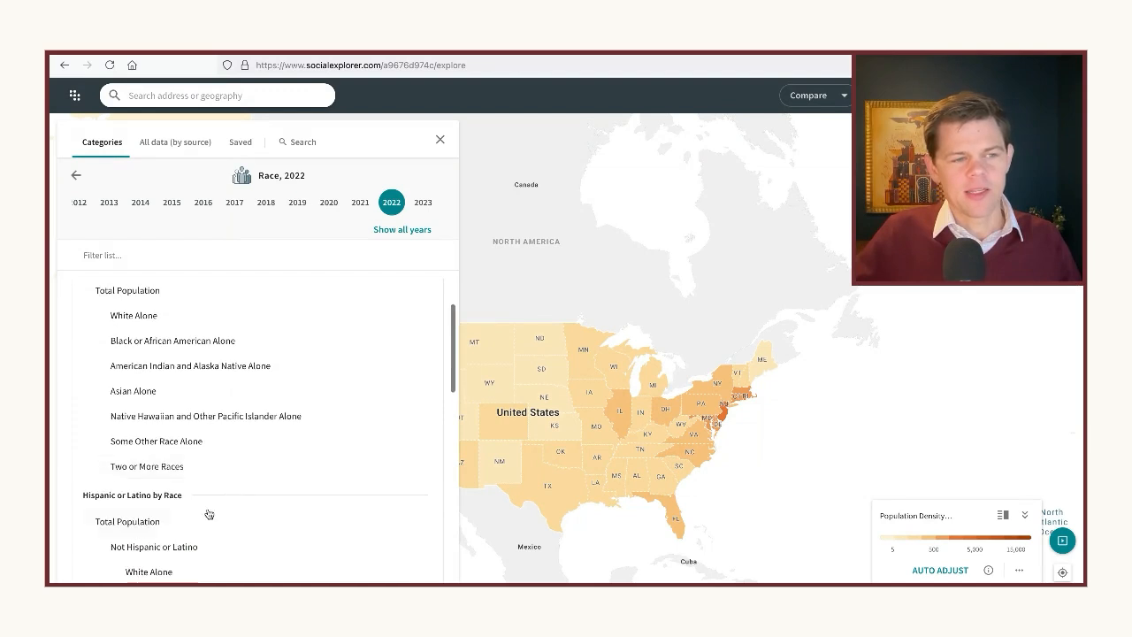
scroll(162, 512, "up", 1)
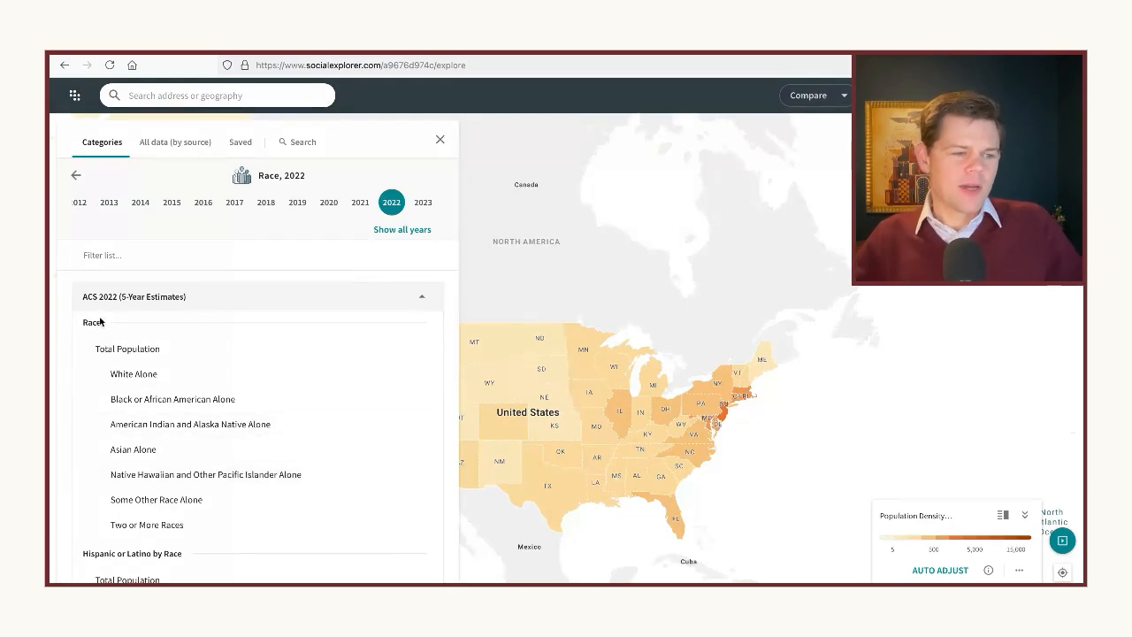
scroll(159, 465, "down", 2)
scroll(155, 482, "down", 2)
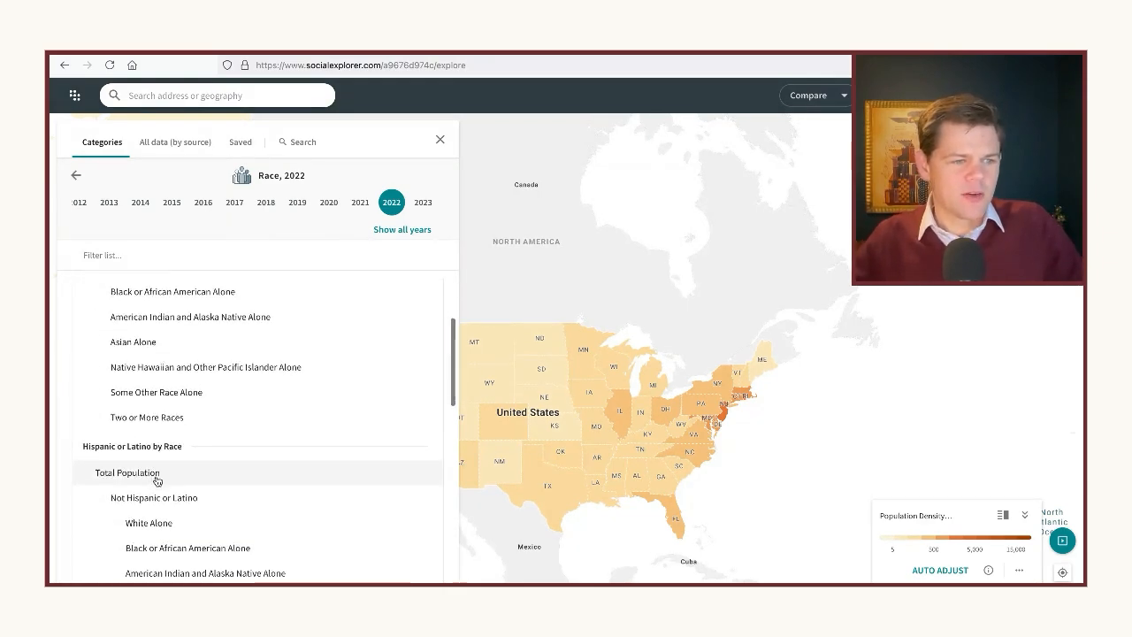
scroll(162, 453, "down", 1)
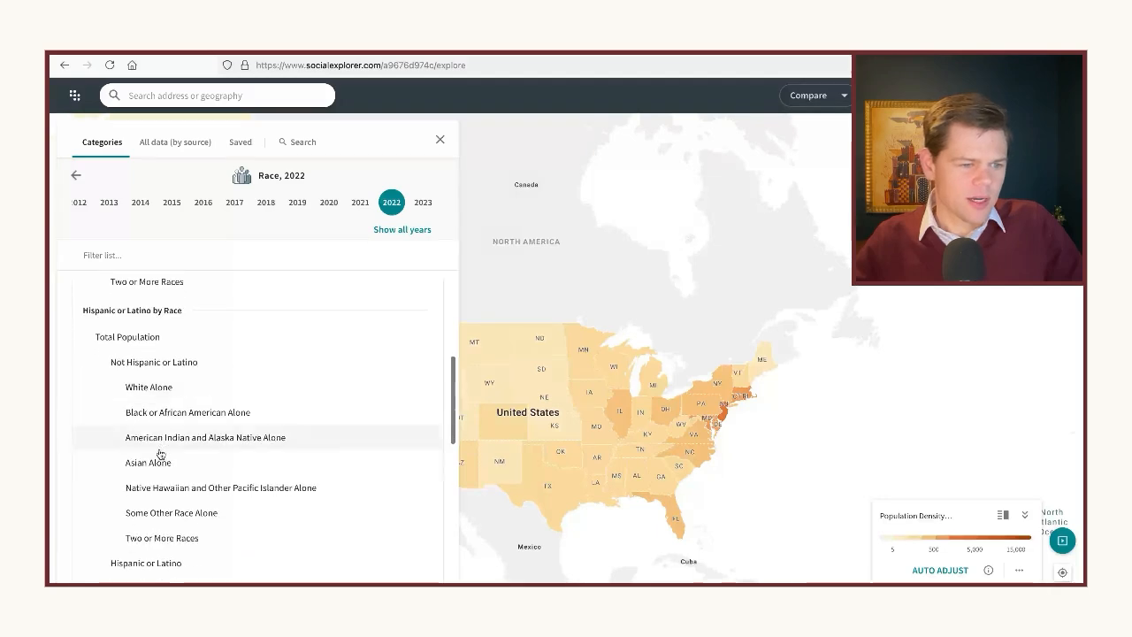
scroll(190, 518, "down", 1)
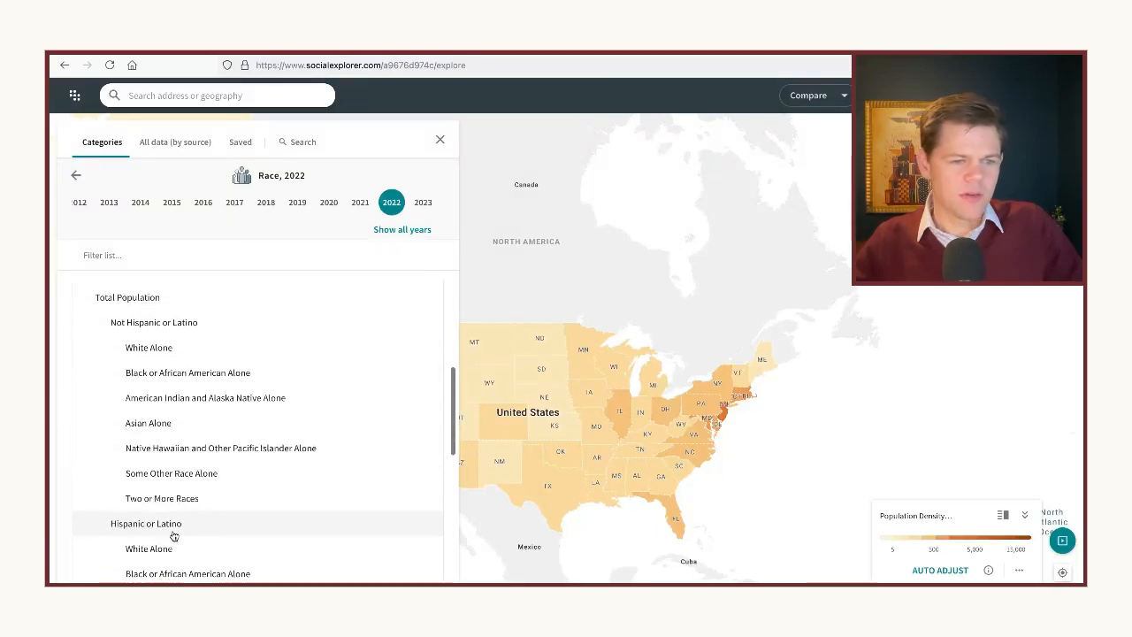
left_click(174, 526)
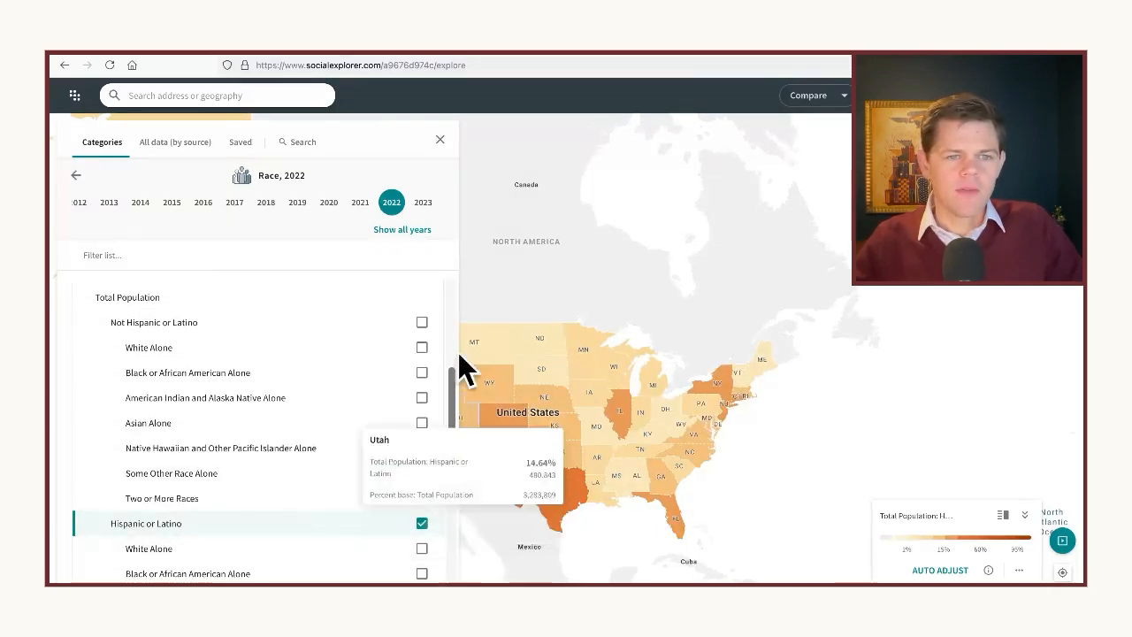
left_click(439, 139)
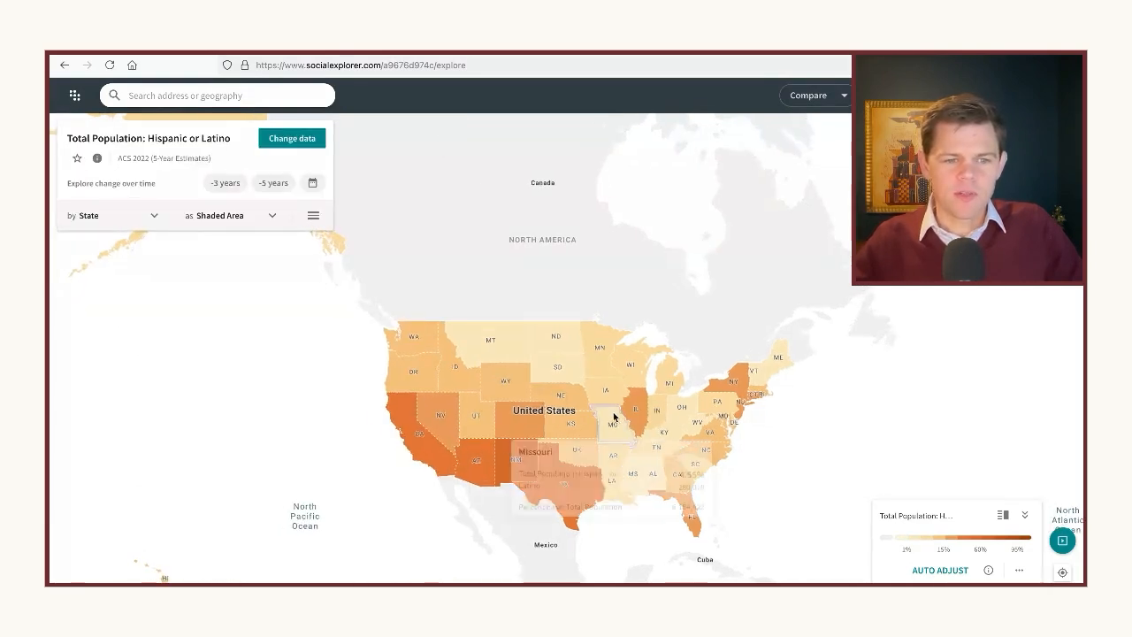
Check the Hispanic or Latino share in states such as New Mexico and California, and auto-adjust the legend's color ranges
mouse_move(574, 517)
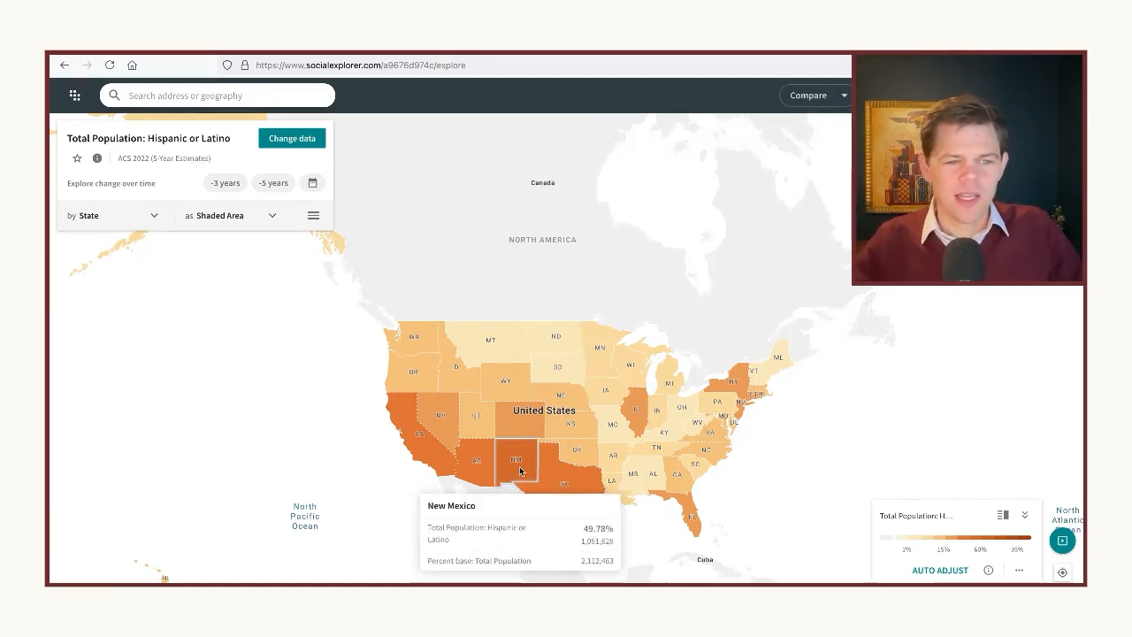
mouse_move(433, 460)
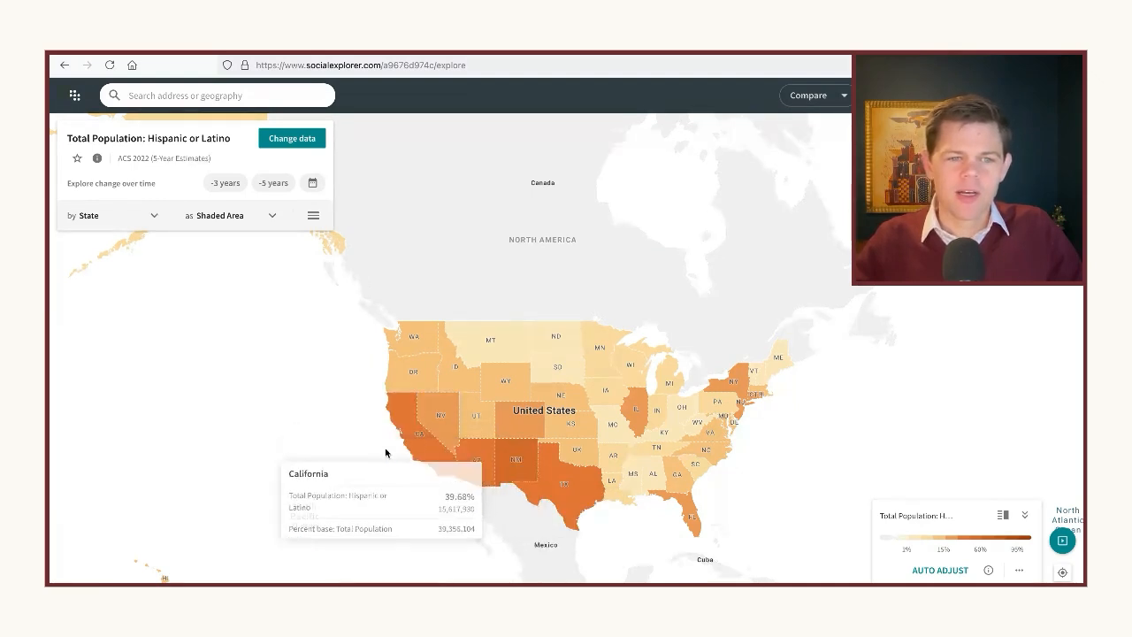
mouse_move(526, 404)
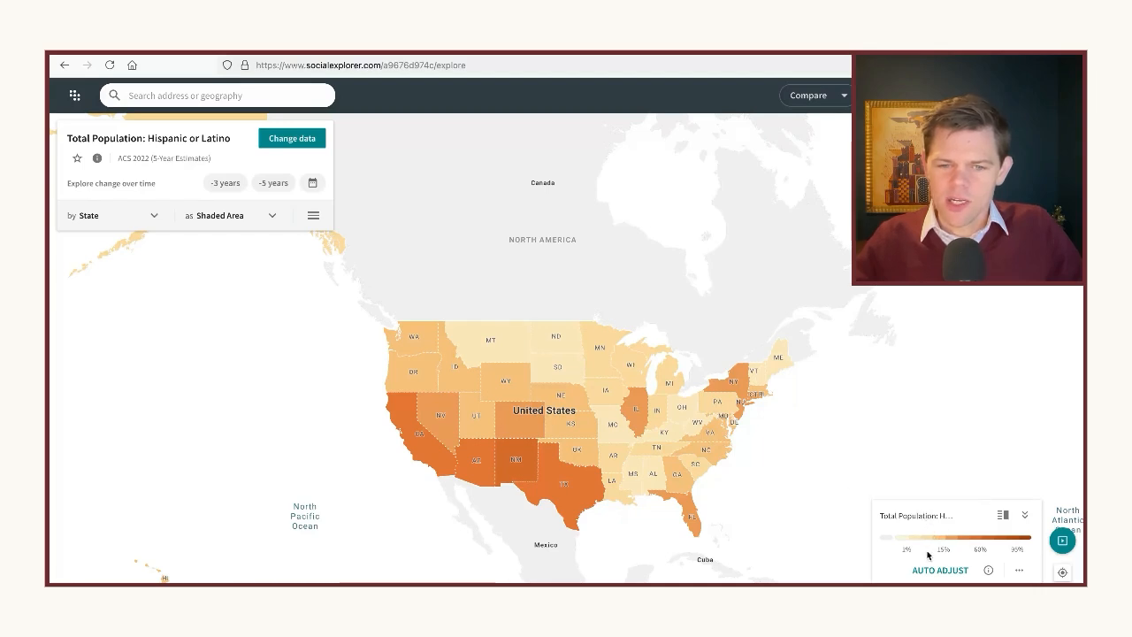
left_click_drag(913, 544, 943, 539)
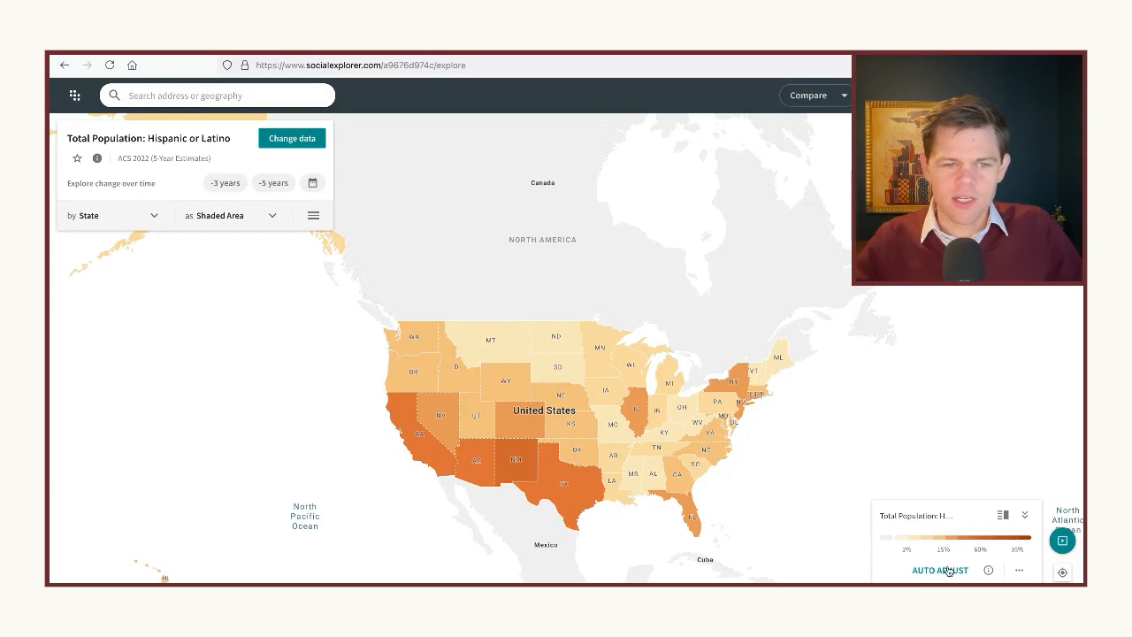
left_click(937, 571)
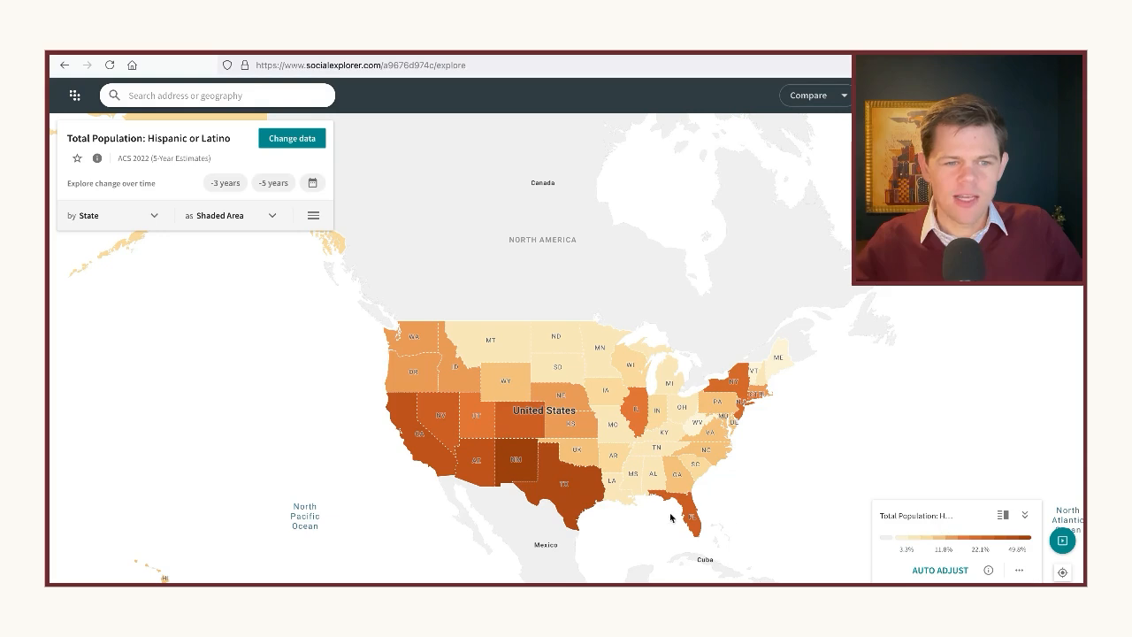
Check the Hispanic or Latino share of North Carolina and Georgia, going down to county level in Georgia
mouse_move(521, 467)
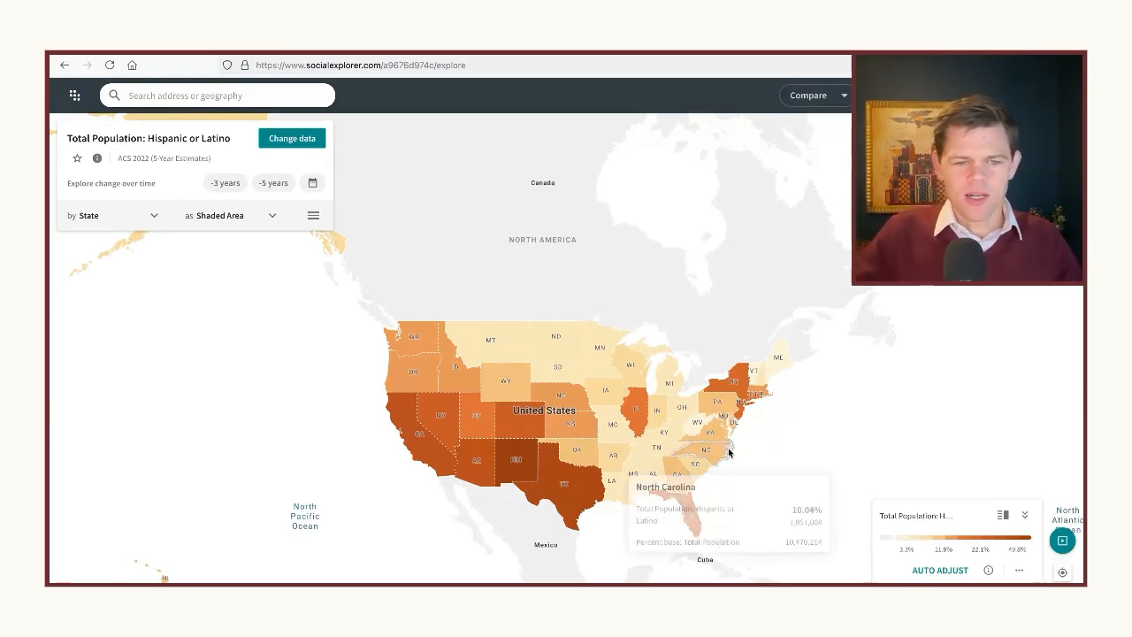
scroll(677, 473, "up", 1)
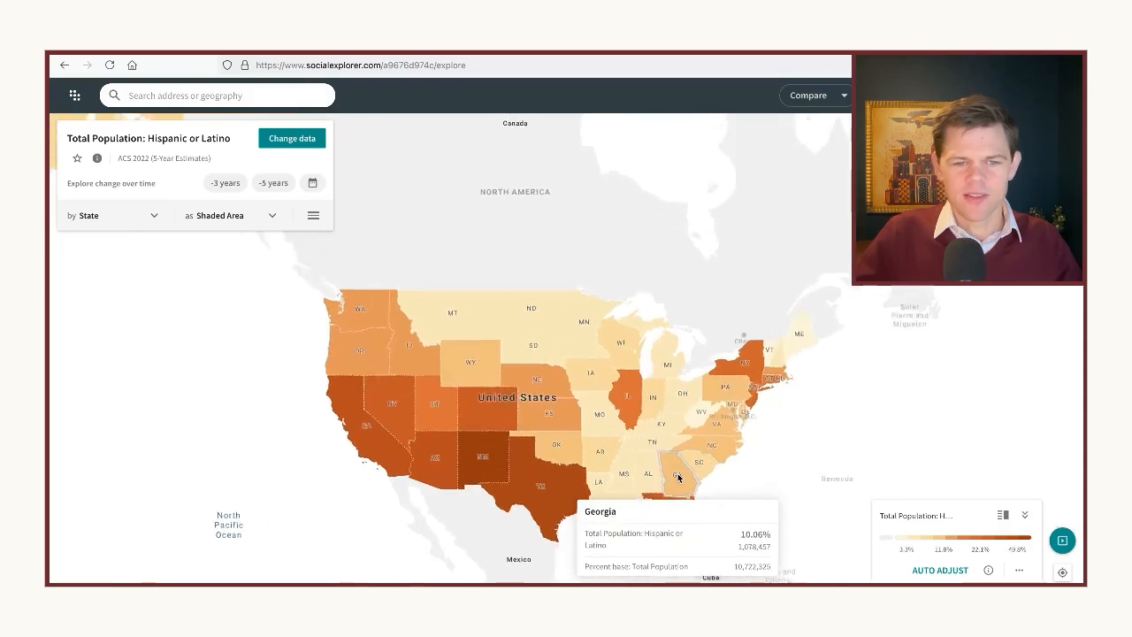
scroll(677, 473, "up", 3)
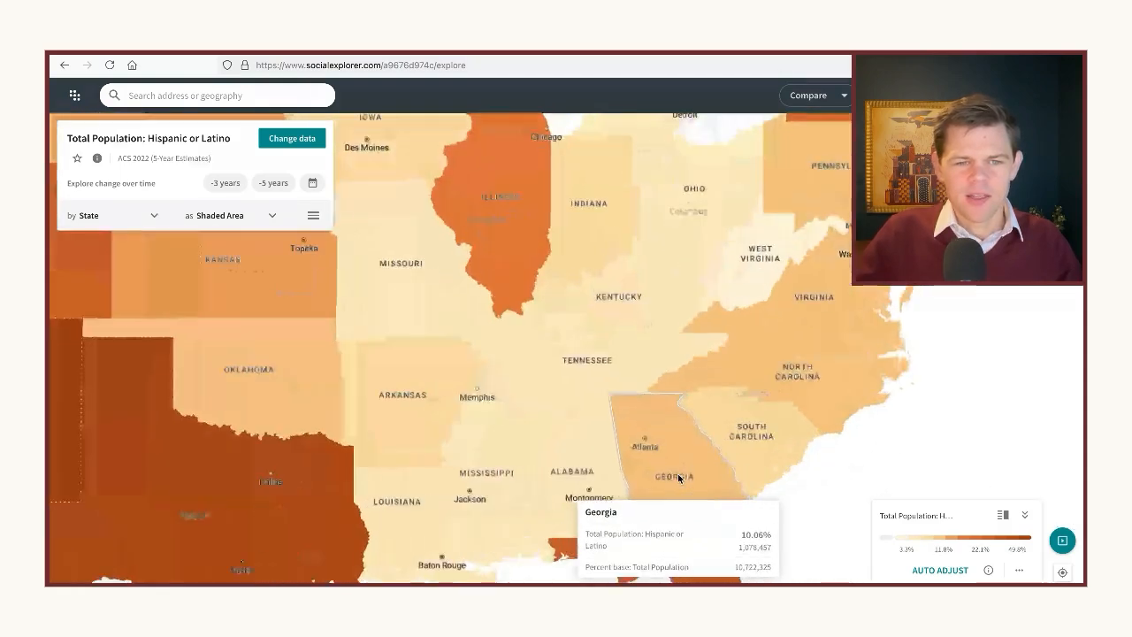
scroll(677, 473, "up", 2)
left_click_drag(675, 452, 600, 390)
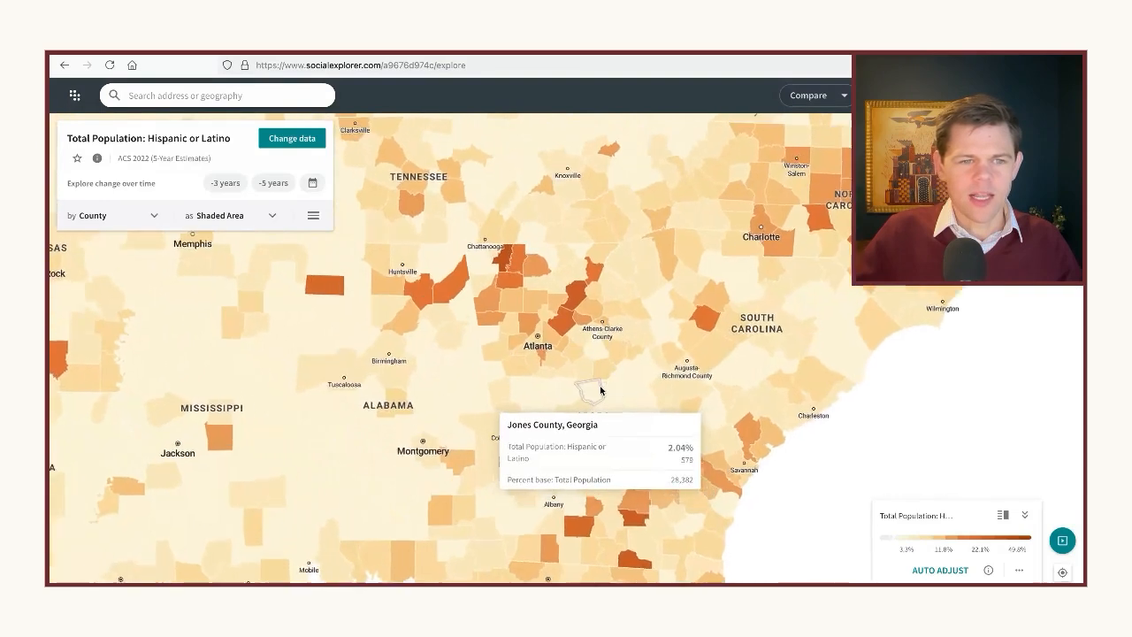
Compare the Hispanic or Latino share of Georgia counties around Atlanta, such as Butts, Cherokee, Hall and DeKalb
scroll(601, 390, "up", 1)
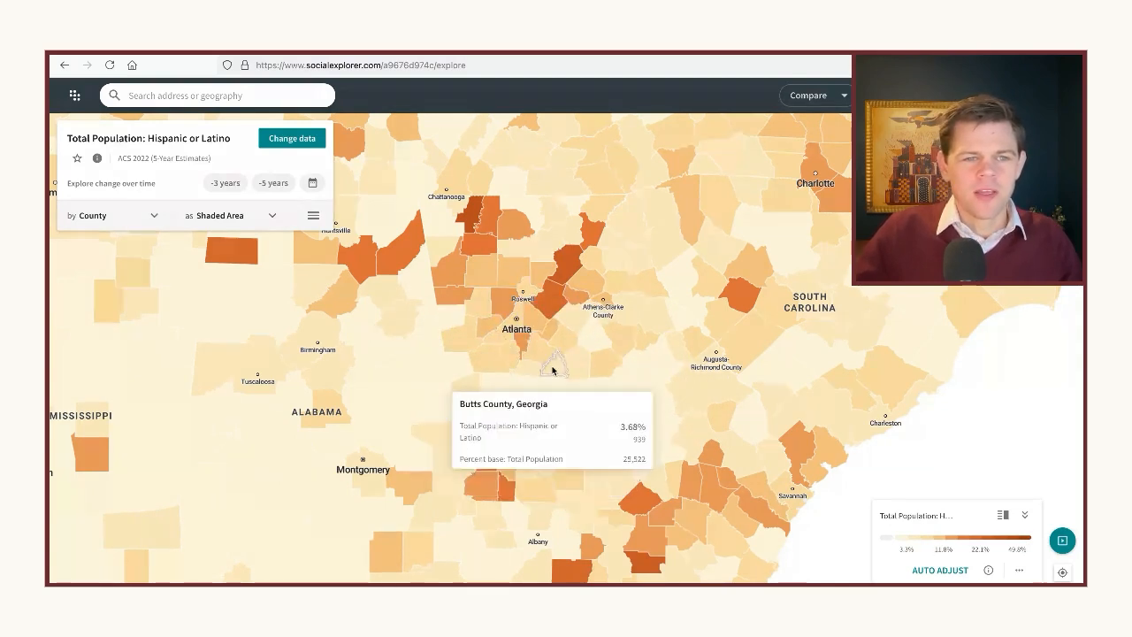
scroll(543, 310, "up", 2)
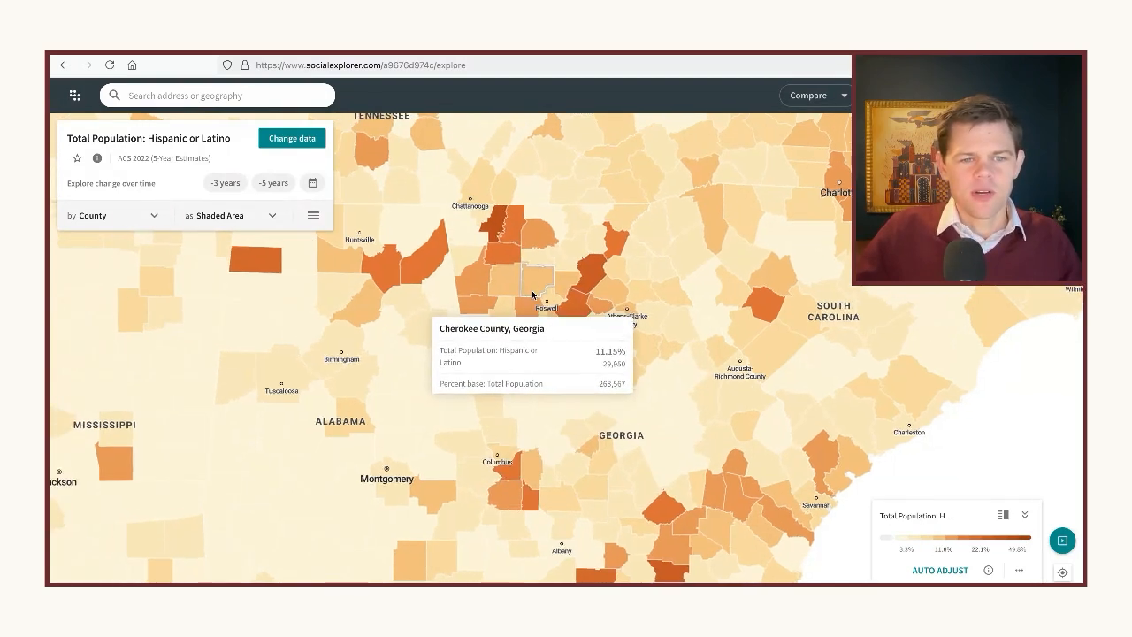
scroll(545, 303, "up", 2)
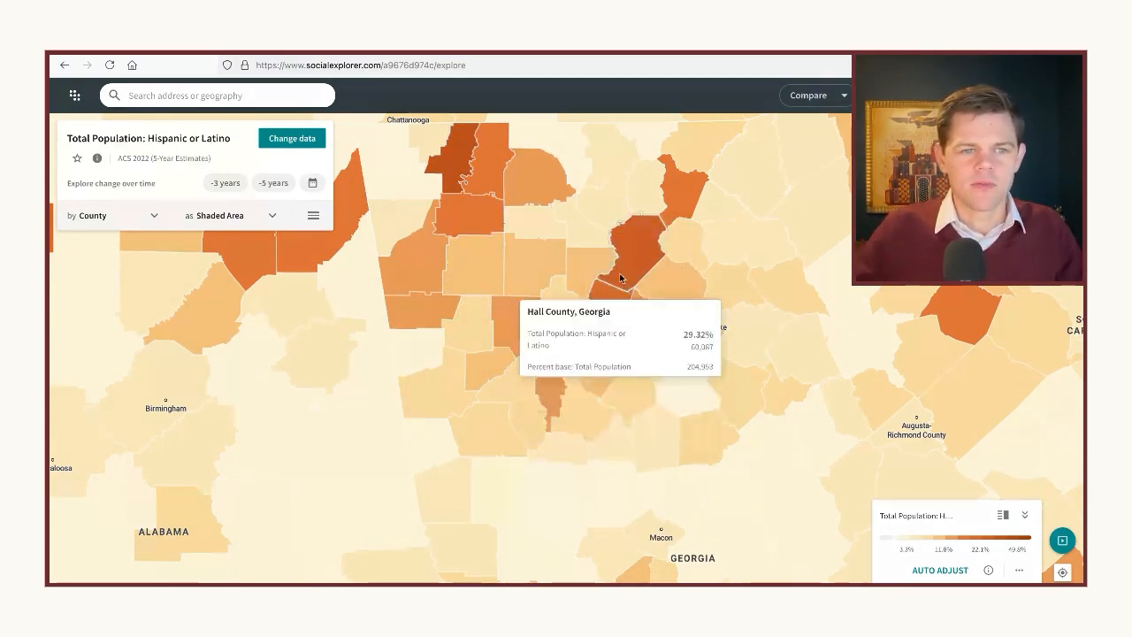
left_click_drag(543, 302, 581, 321)
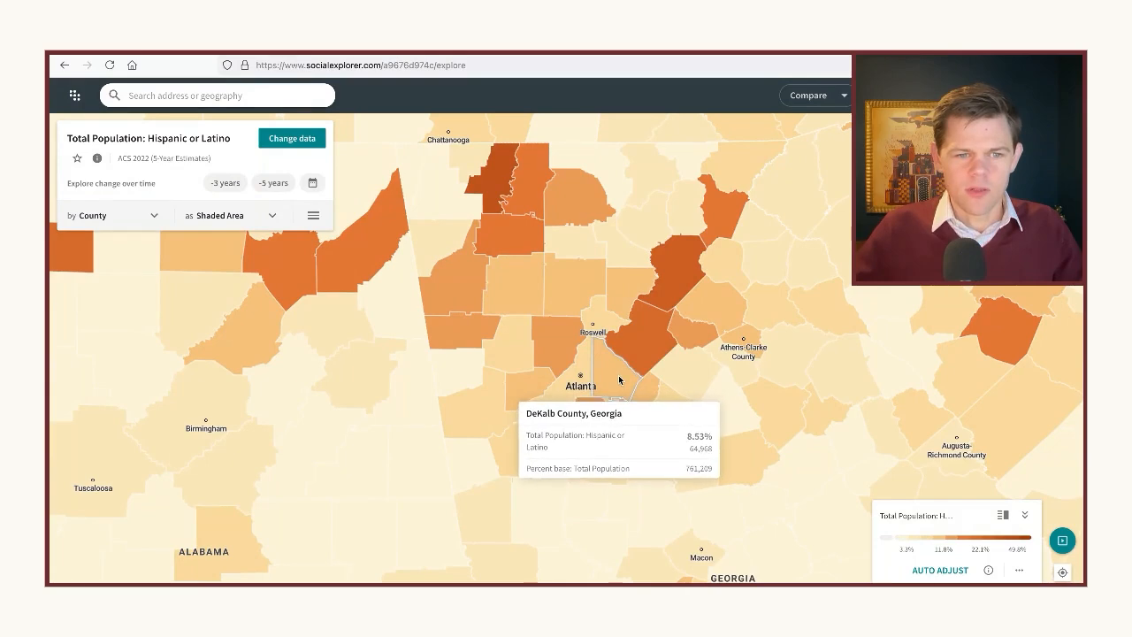
Examine the Hispanic or Latino share by census tract around Atlanta, especially in DeKalb County
scroll(618, 375, "up", 3)
scroll(618, 375, "up", 4)
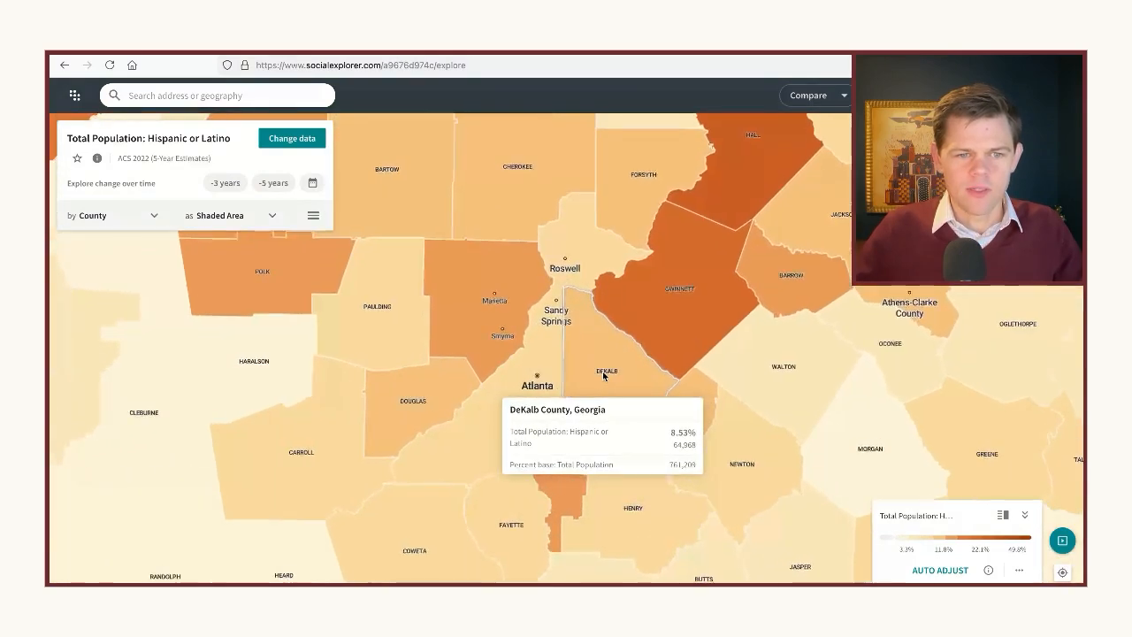
scroll(594, 364, "up", 4)
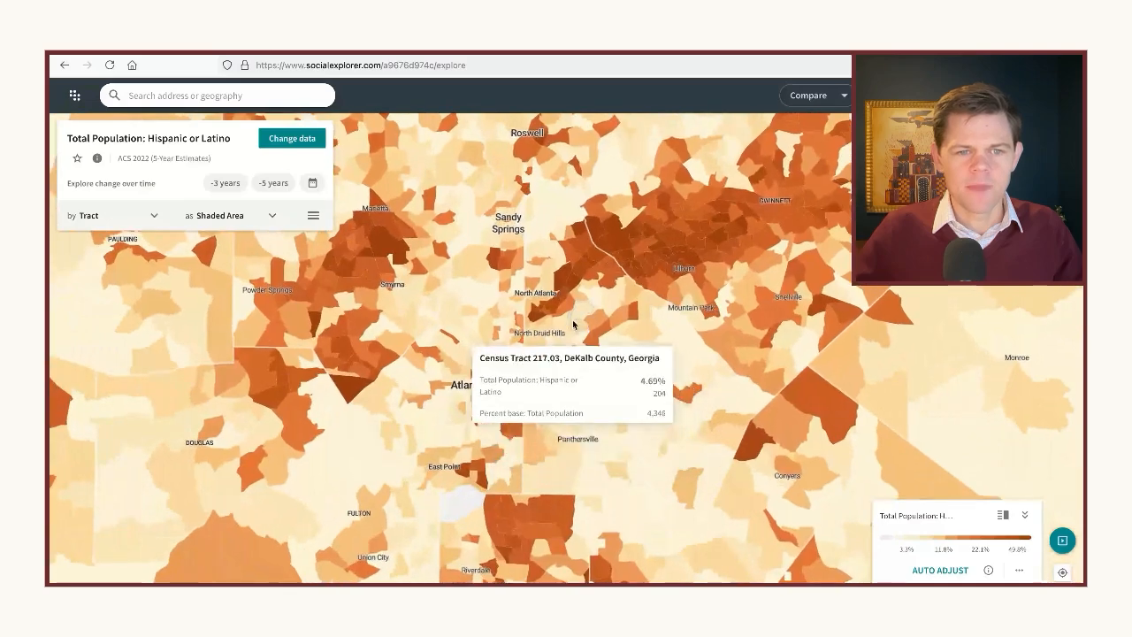
scroll(597, 343, "up", 2)
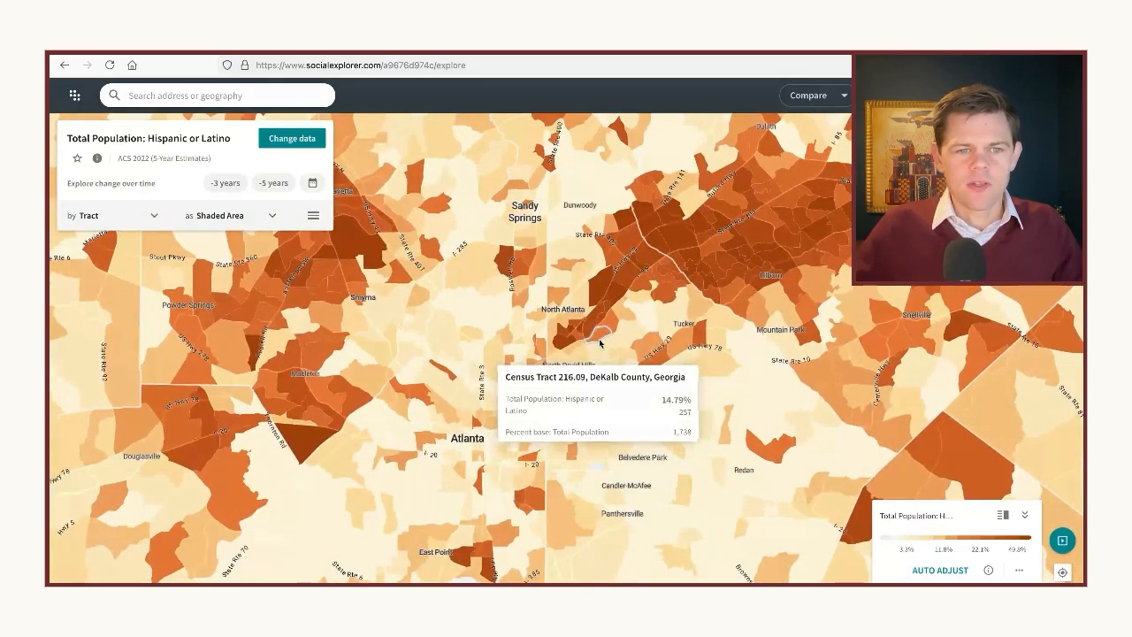
scroll(574, 325, "up", 2)
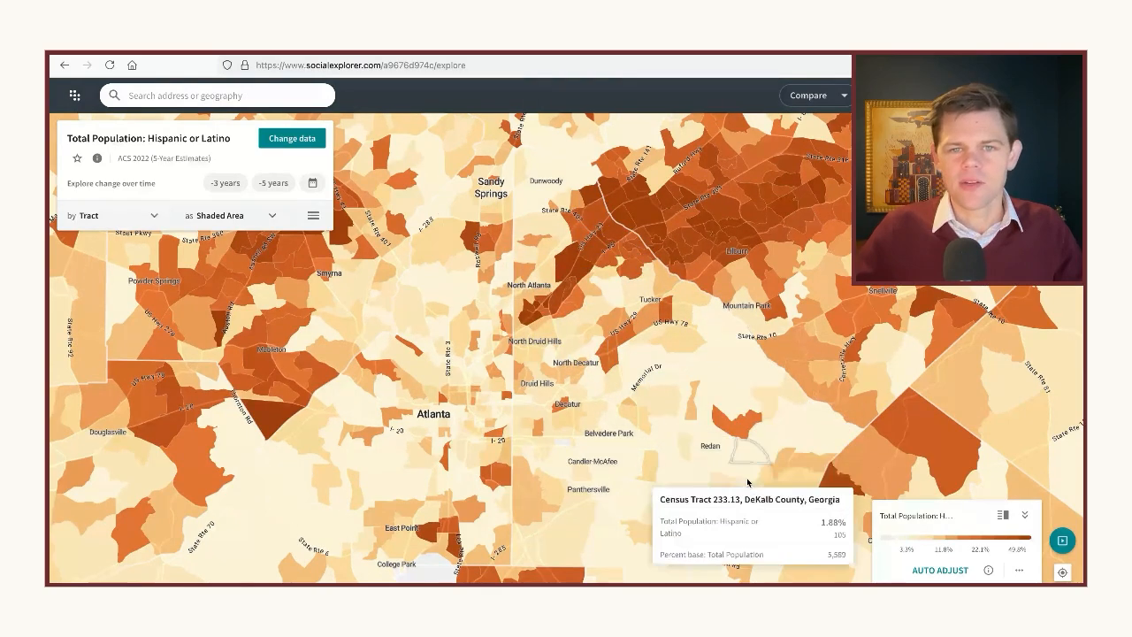
left_click_drag(599, 319, 601, 412)
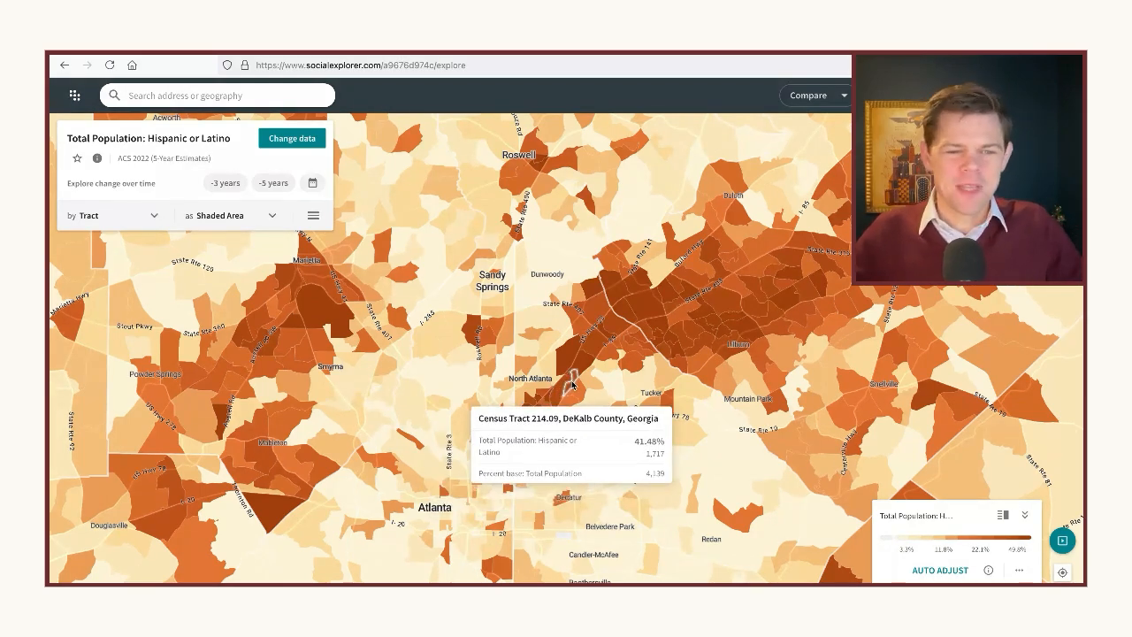
Auto-adjust the legend's color ranges for the census tracts northeast of Atlanta around Chamblee and Doraville
scroll(569, 384, "up", 2)
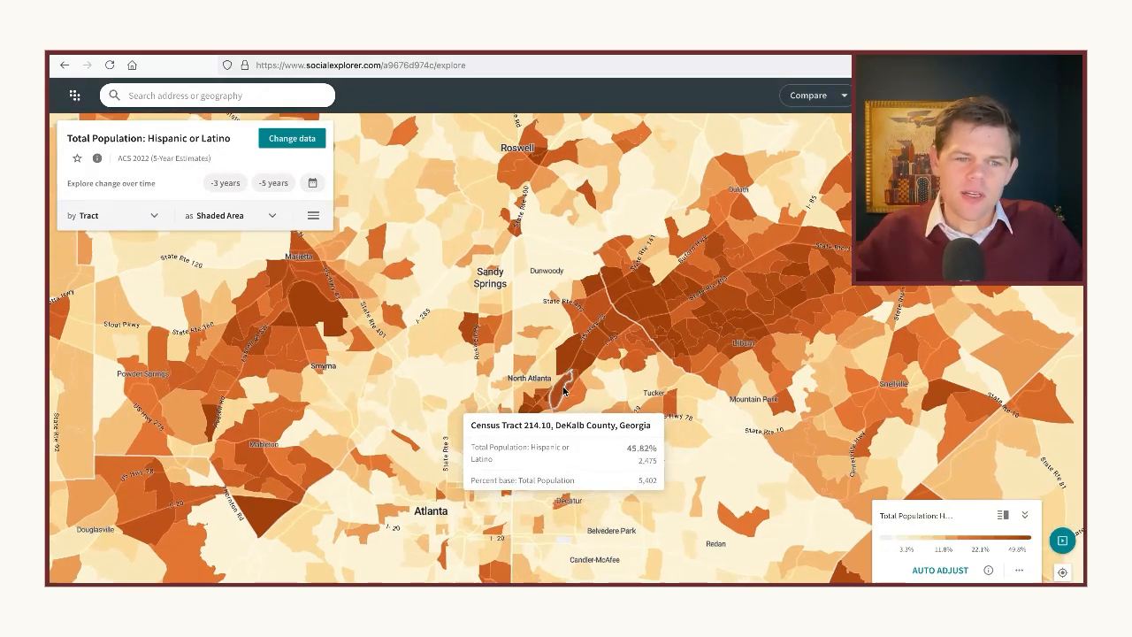
scroll(563, 389, "up", 3)
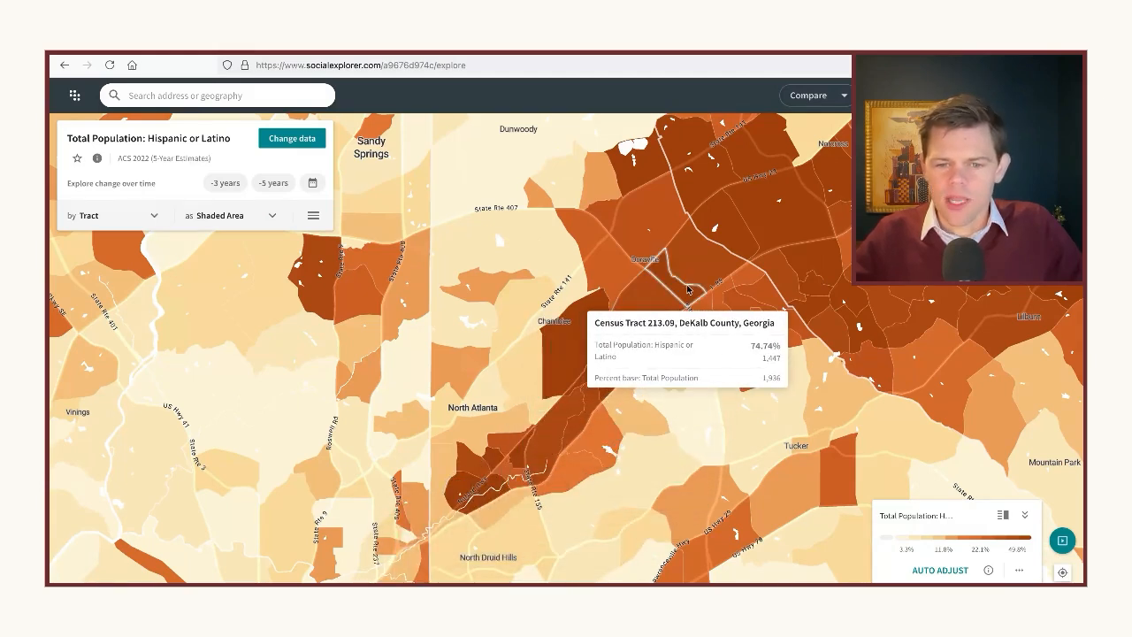
left_click(930, 573)
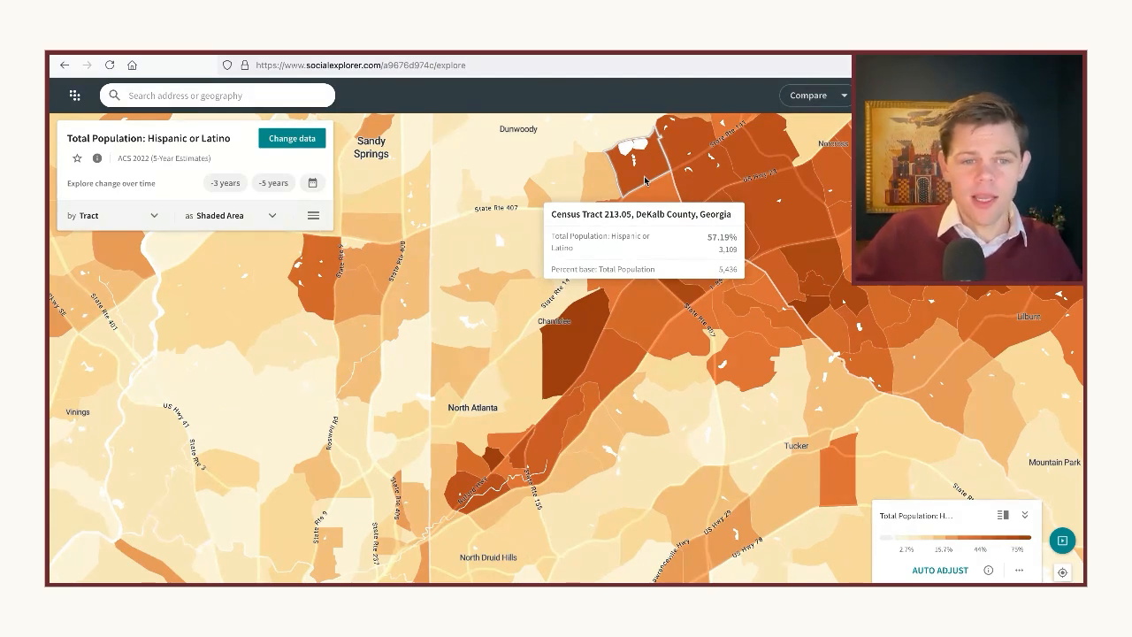
scroll(716, 363, "down", 3)
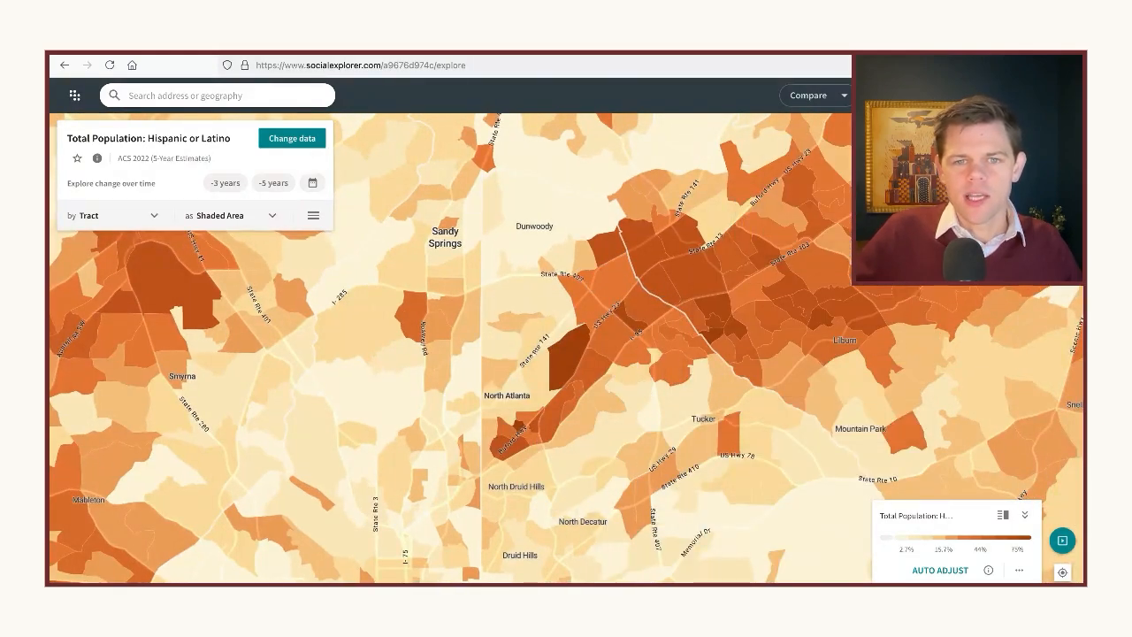
Start exporting the map as an image and set the export frame to Square (1:1), positioned over the tracts northeast of Atlanta
left_click(911, 131)
mouse_move(756, 379)
left_mouse_down()
mouse_move(781, 395)
mouse_move(757, 397)
left_mouse_up()
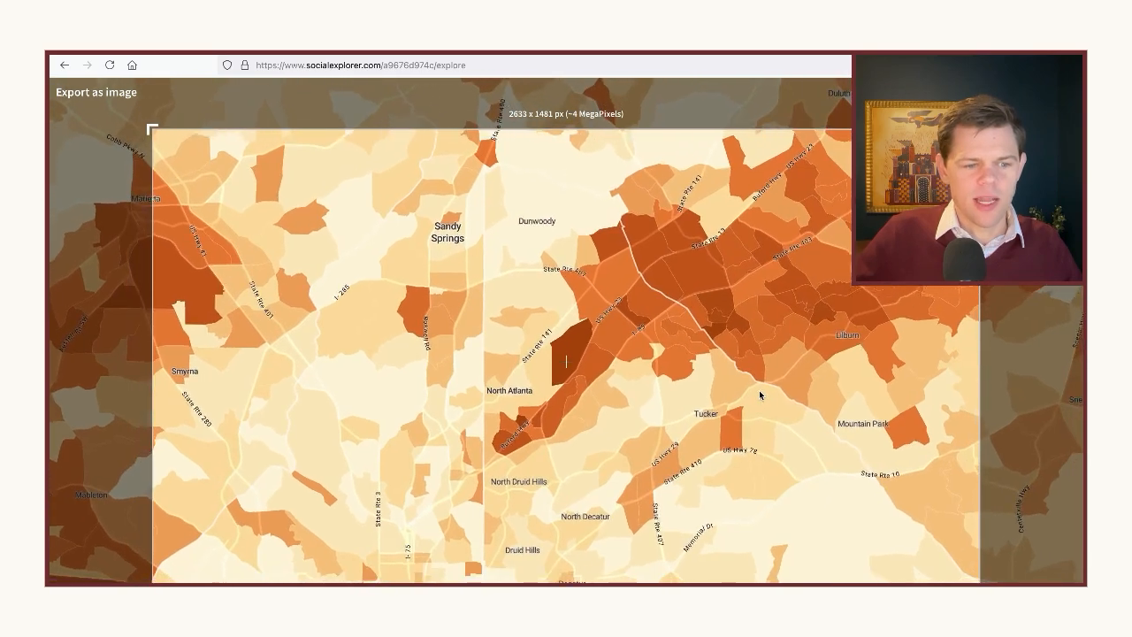
left_click(378, 580)
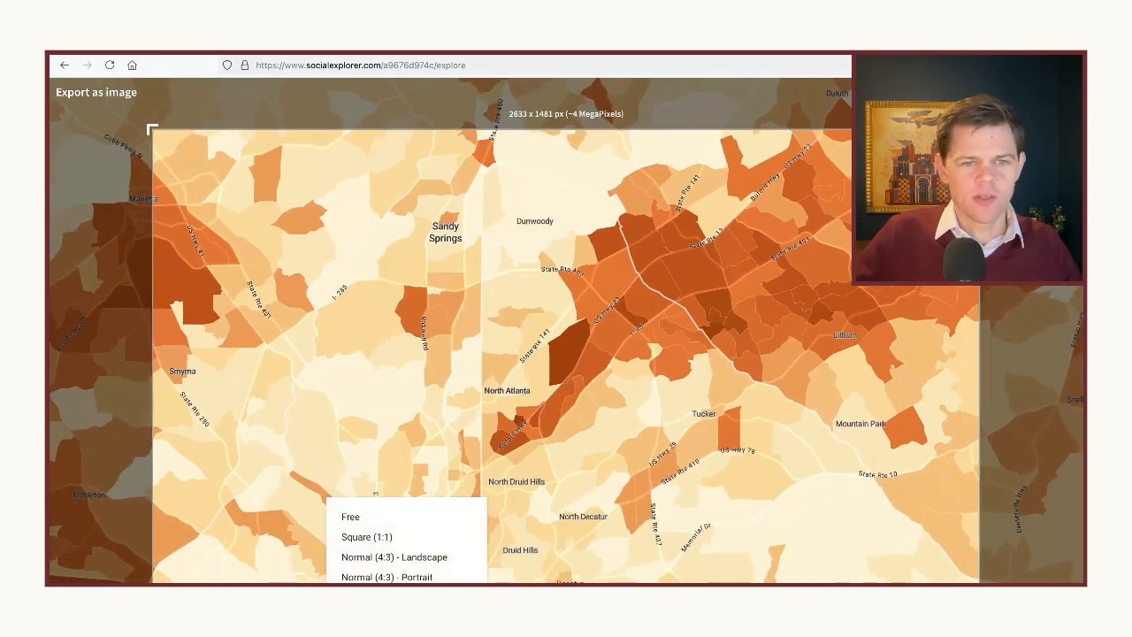
left_click(374, 539)
left_click_drag(572, 448, 544, 446)
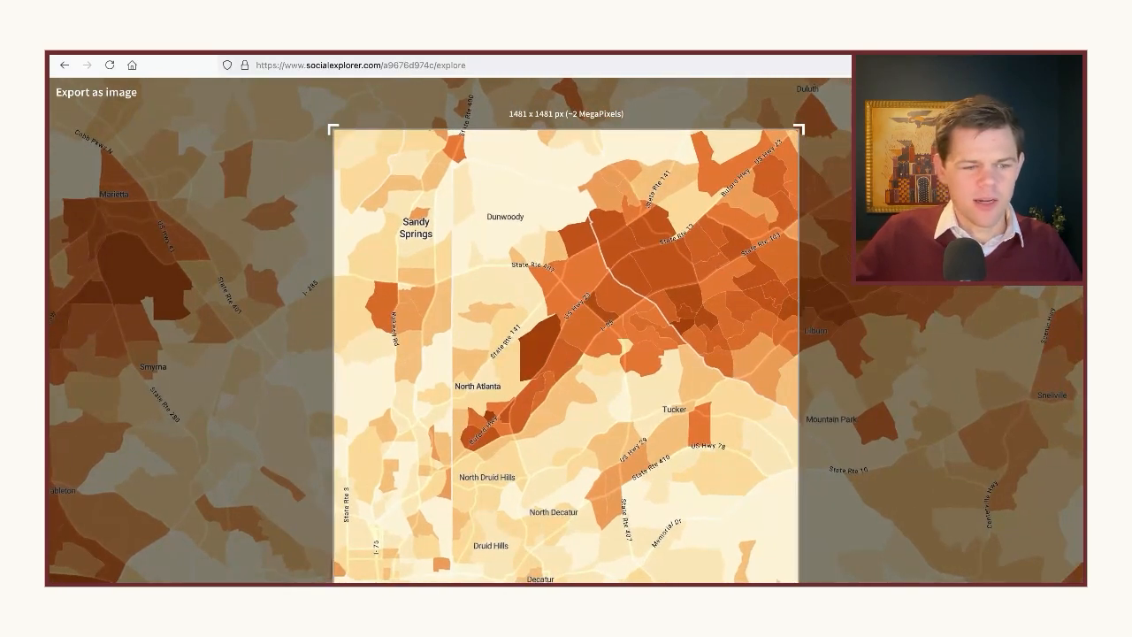
Try a narrow portrait frame and Normal (4:3) - Landscape for the image export, and leave the export
left_click(379, 580)
left_click(397, 576)
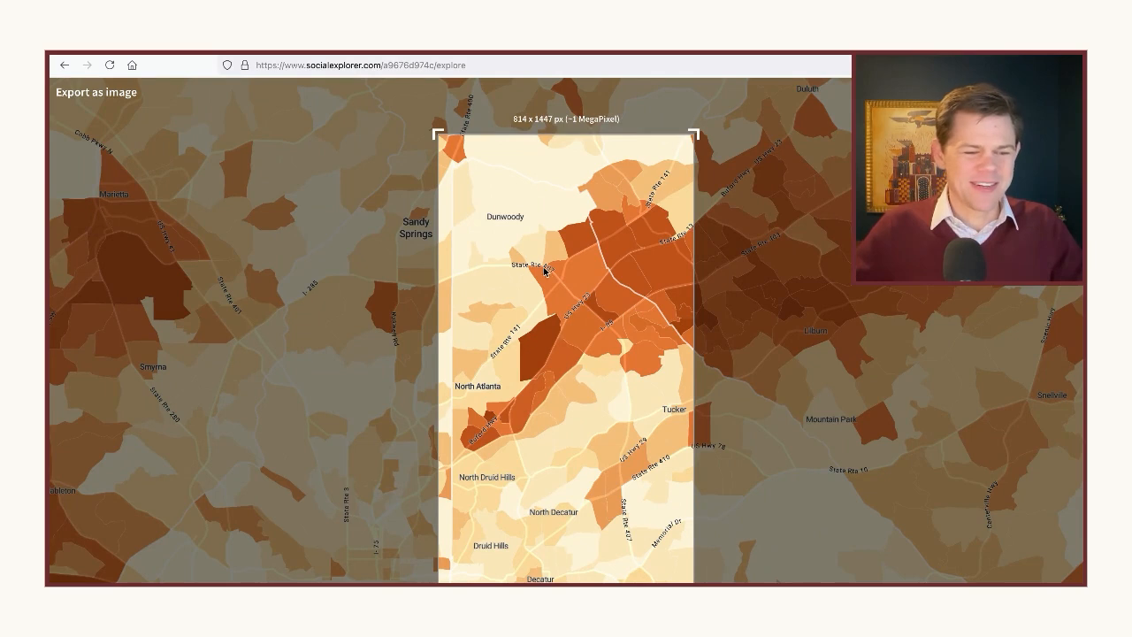
left_click(379, 580)
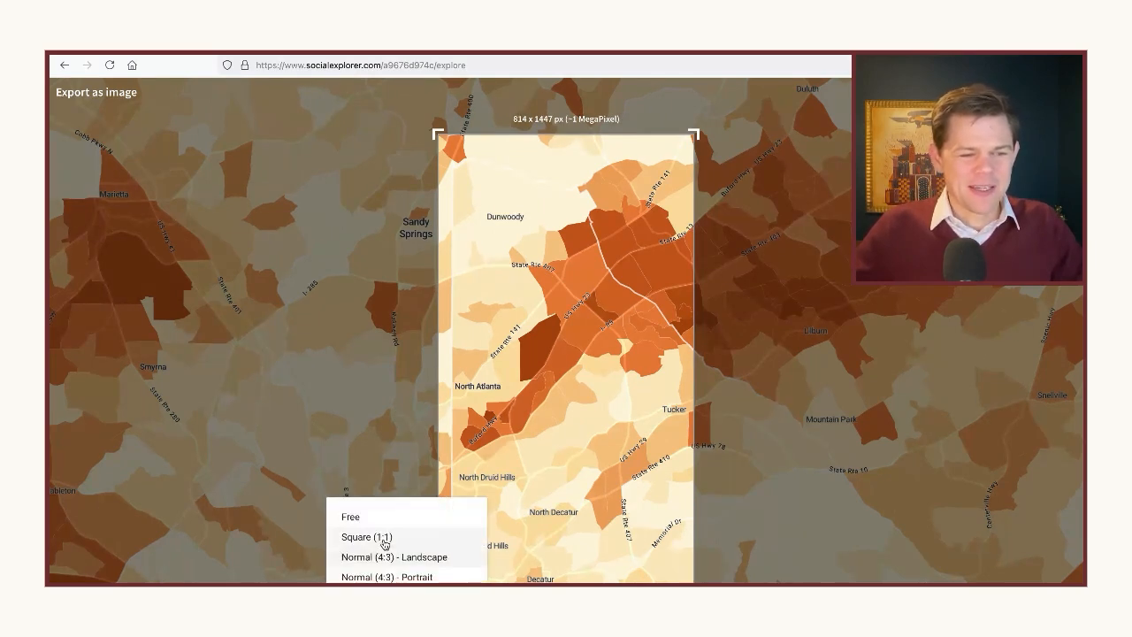
left_click(375, 556)
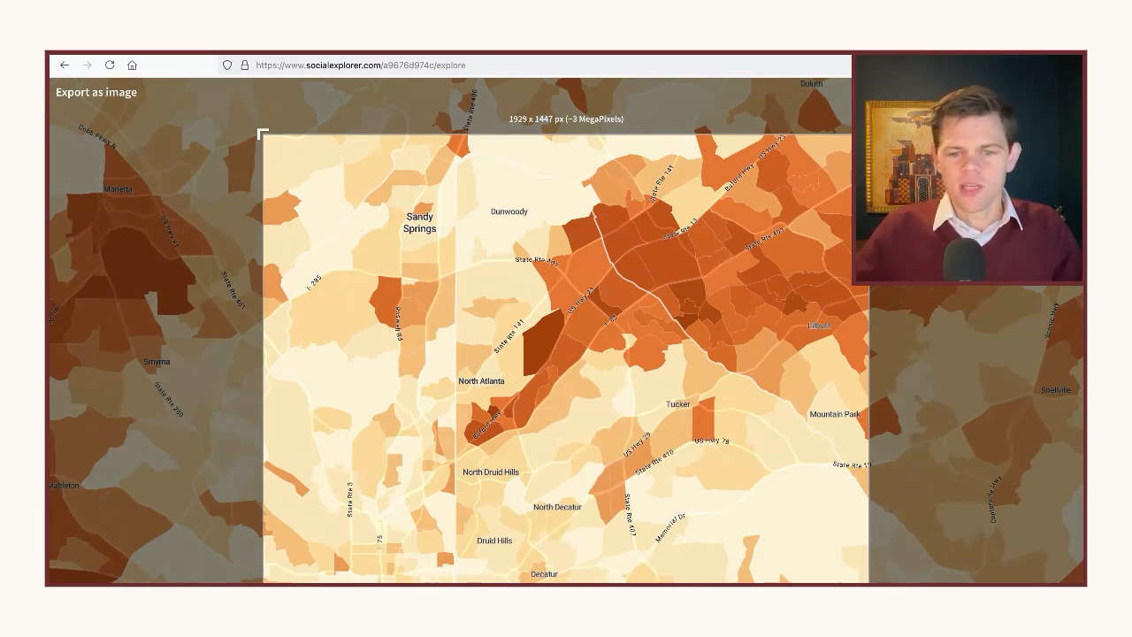
key("Escape")
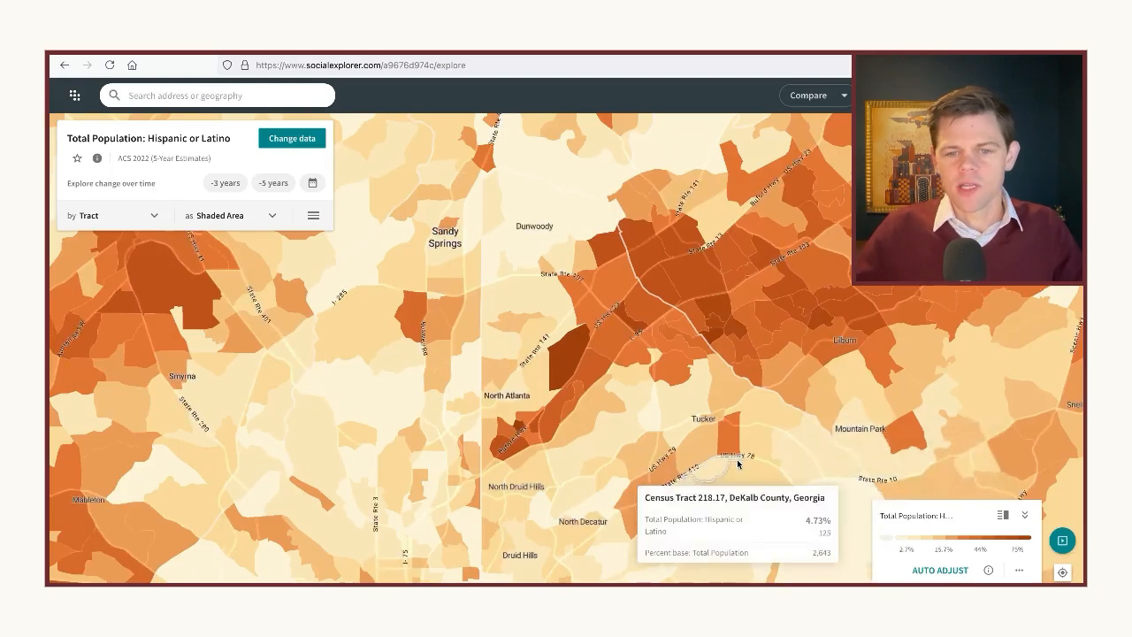
Start creating a report from the map, with the area around North Atlanta, Chamblee and Doraville in view
left_click_drag(738, 463, 726, 485)
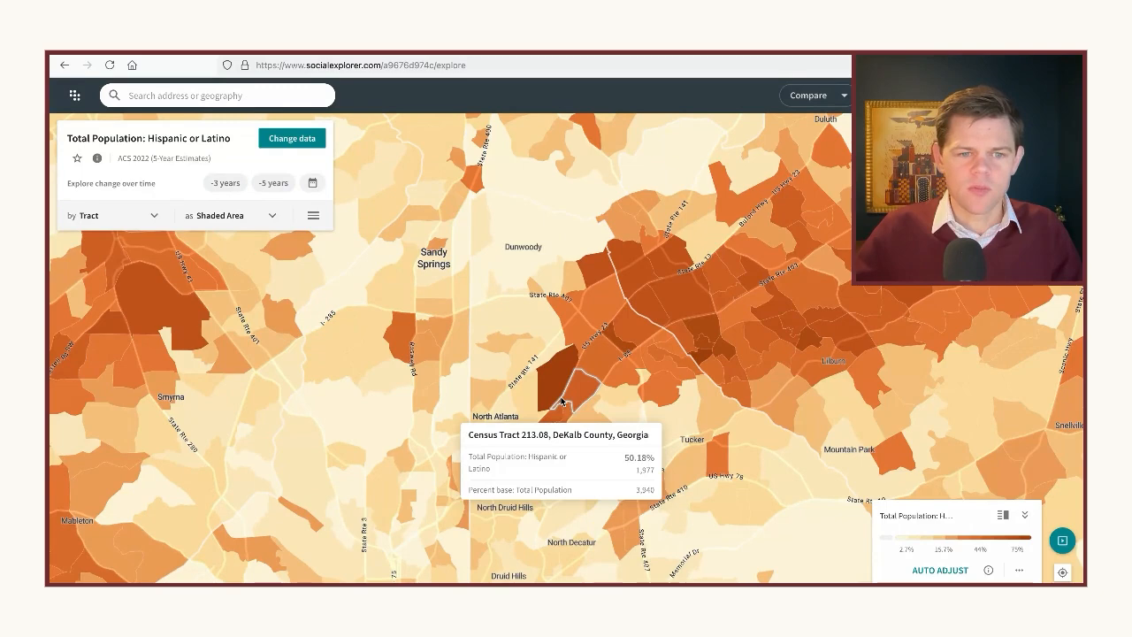
scroll(561, 402, "up", 3)
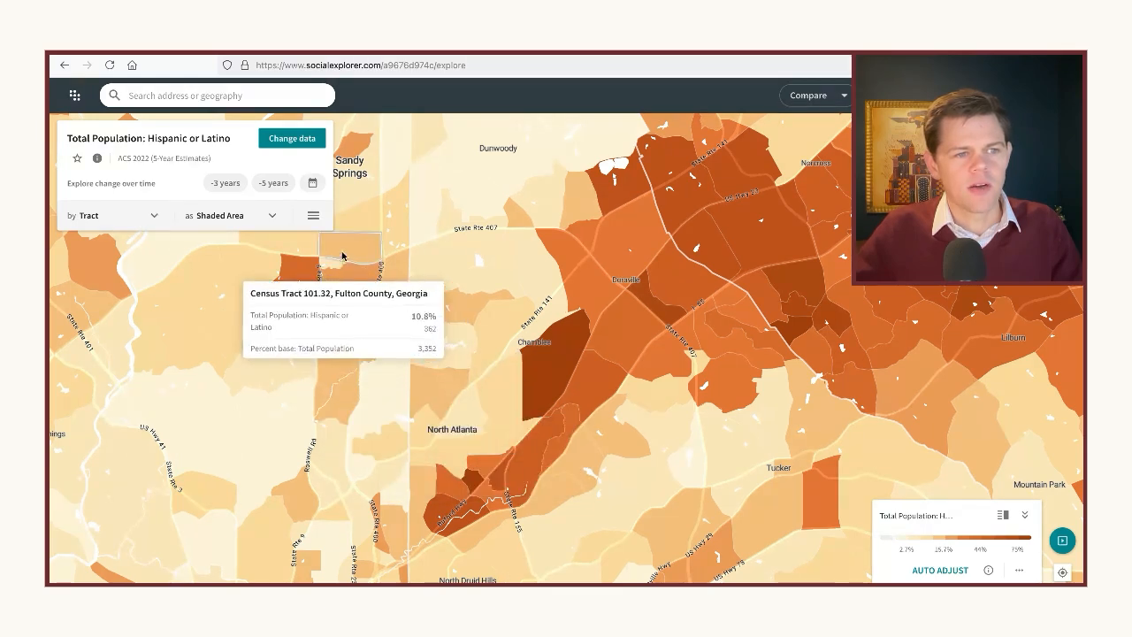
left_click(315, 216)
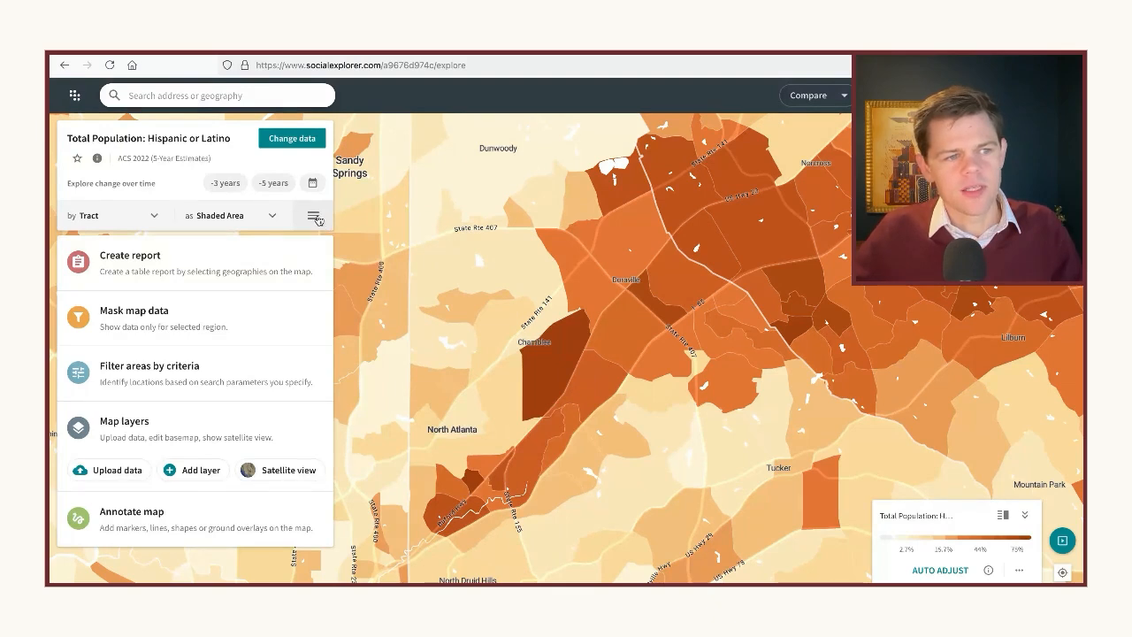
left_click(154, 262)
left_click_drag(491, 393, 565, 393)
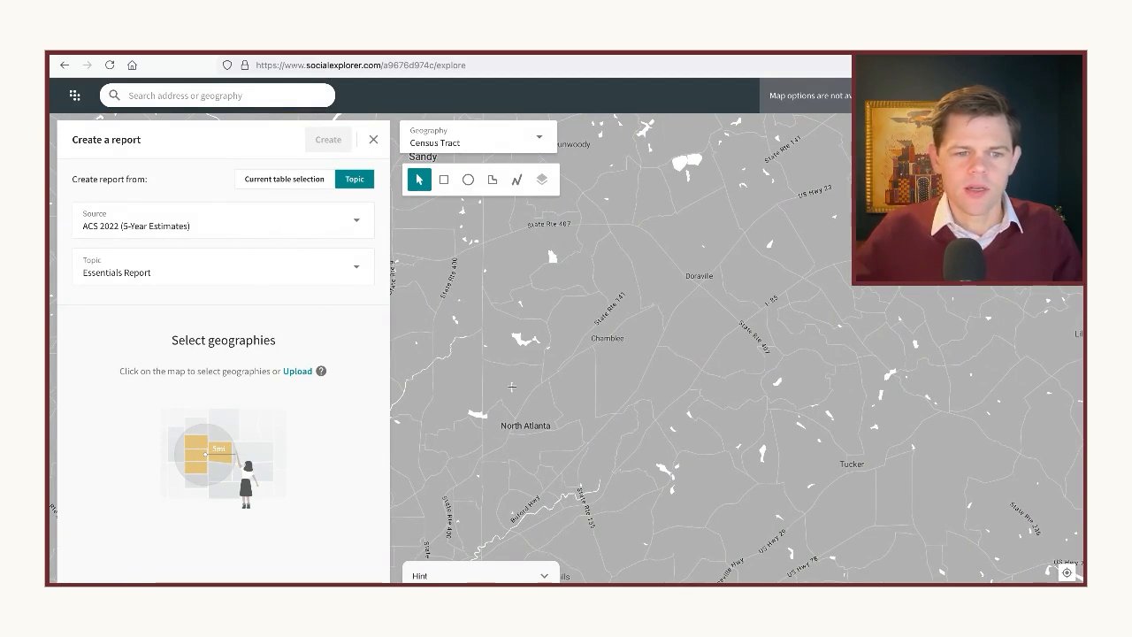
Select eight adjoining DeKalb County census tracts from North Atlanta through Chamblee to Doraville for the report, including 214.05, 214.12 and 212.04
left_click(568, 441)
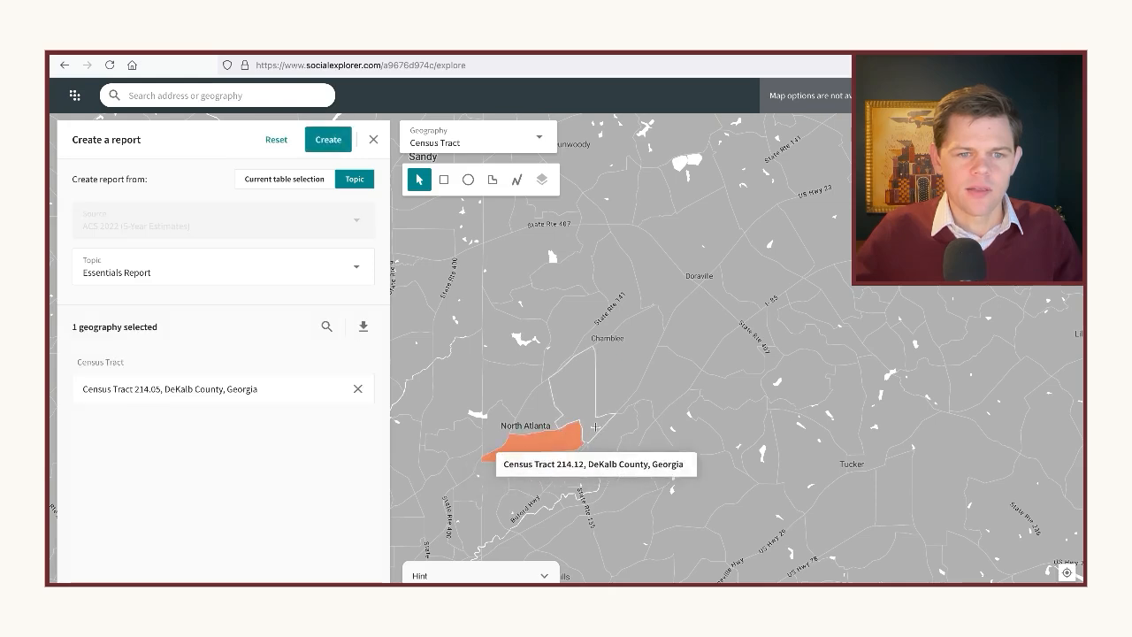
left_click(598, 421)
left_click(628, 373)
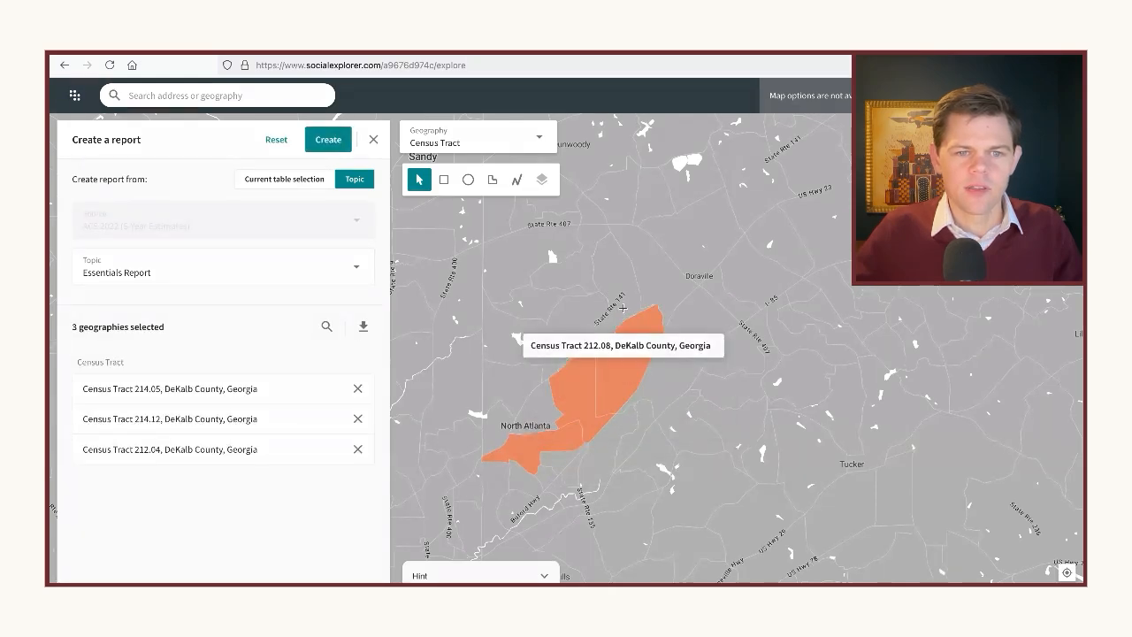
left_click(629, 306)
scroll(629, 306, "down", 1)
left_click(655, 300)
left_click(703, 265)
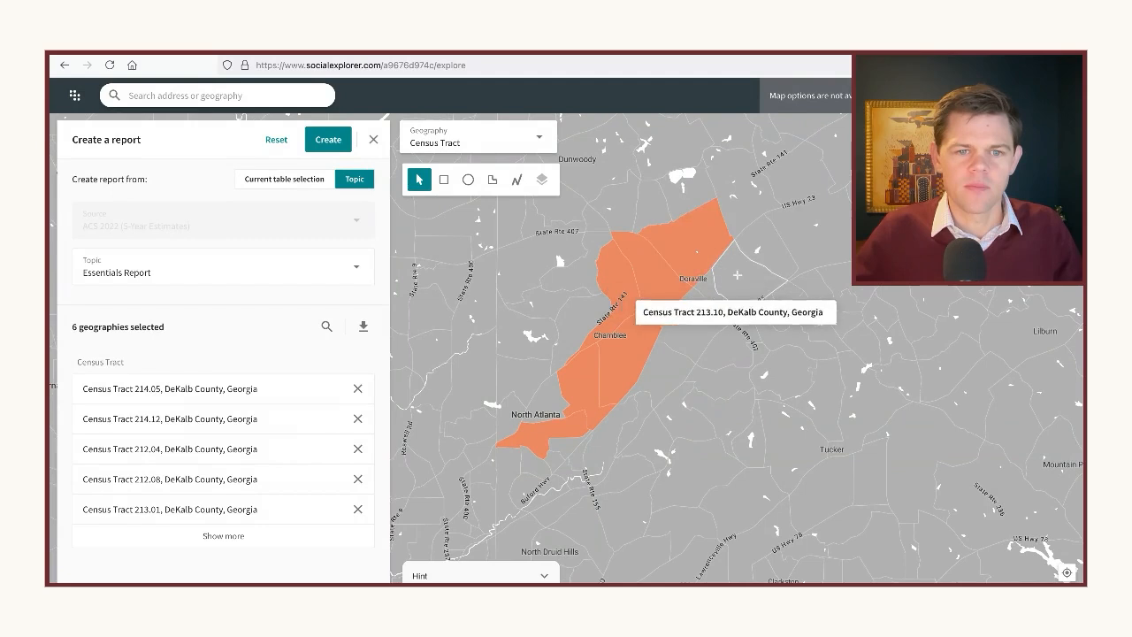
left_click(735, 279)
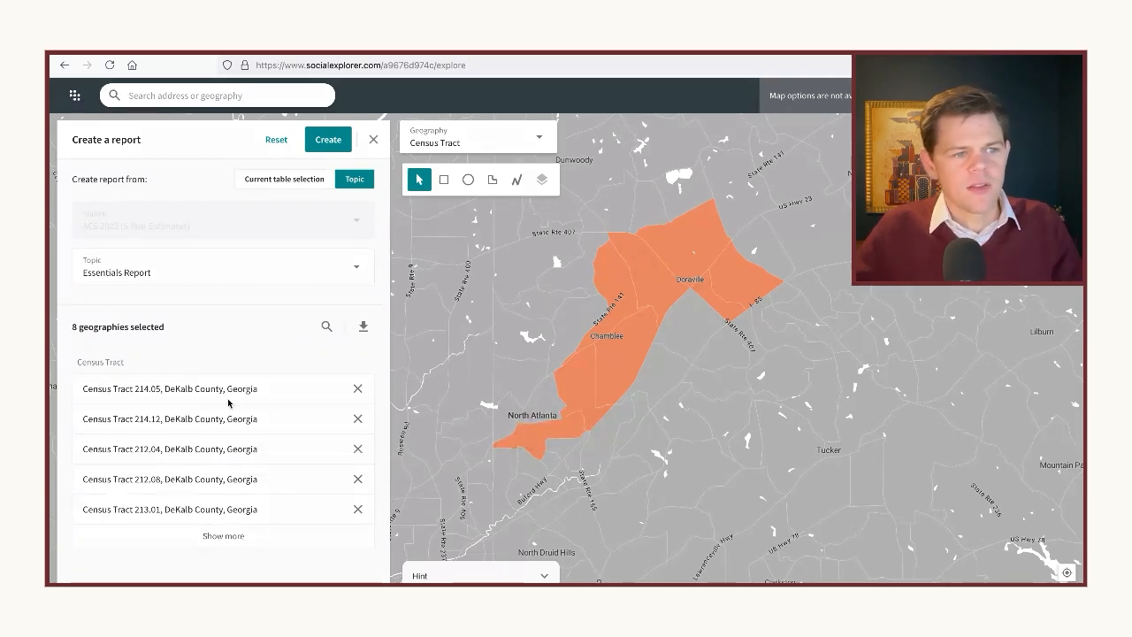
Review the available report topics, keep Essentials Report, and create the report for the eight selected DeKalb County tracts
left_click(125, 267)
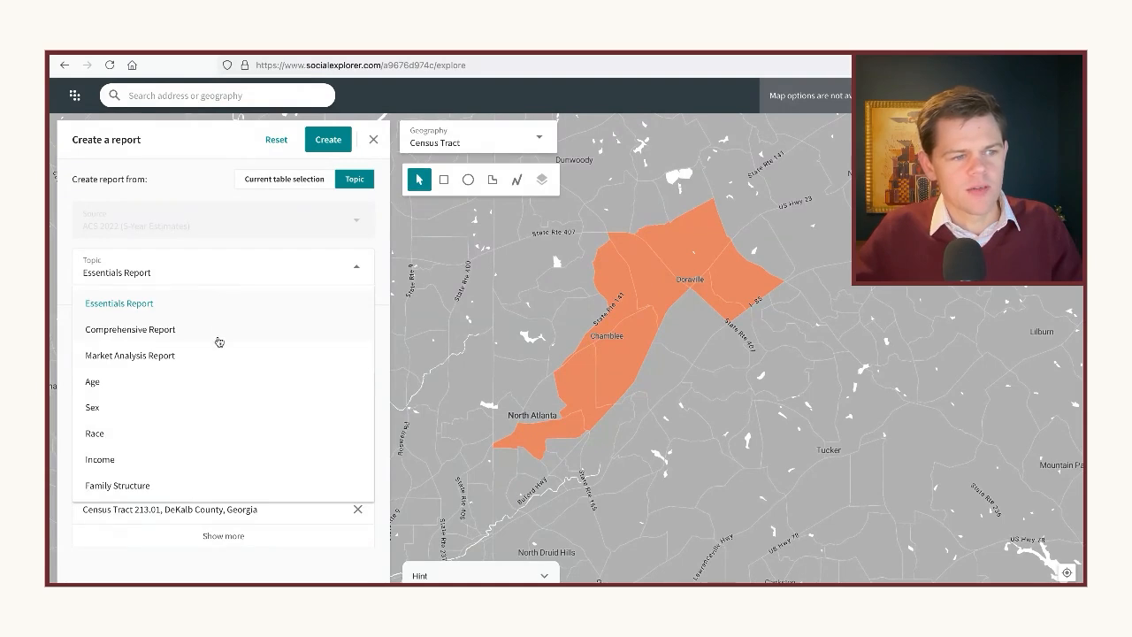
scroll(219, 421, "down", 5)
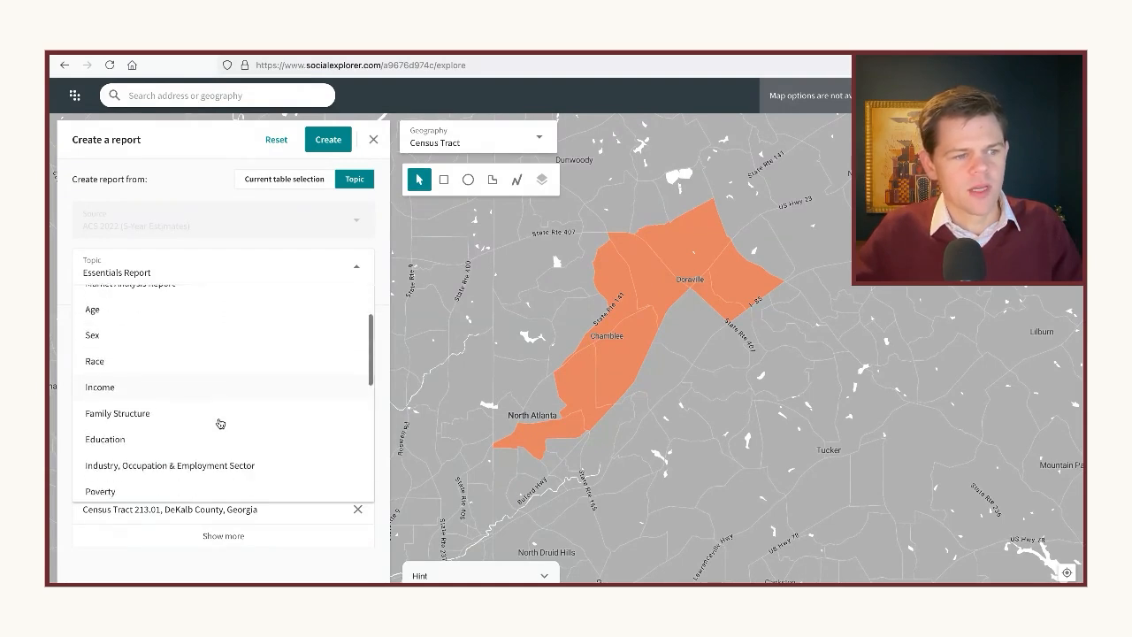
scroll(219, 423, "up", 5)
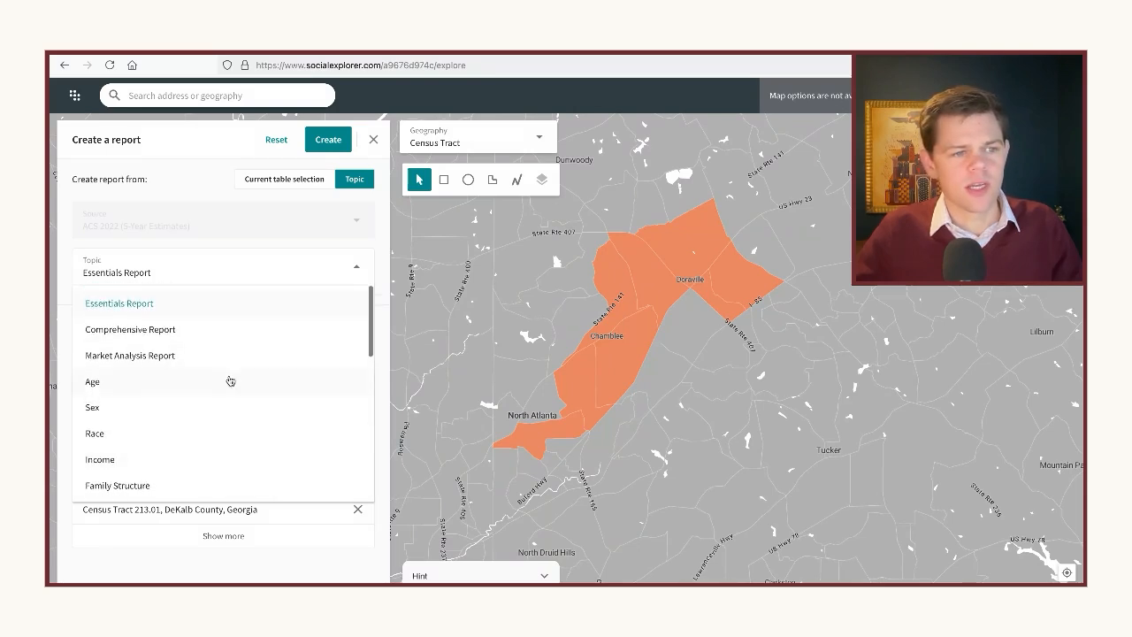
left_click(187, 305)
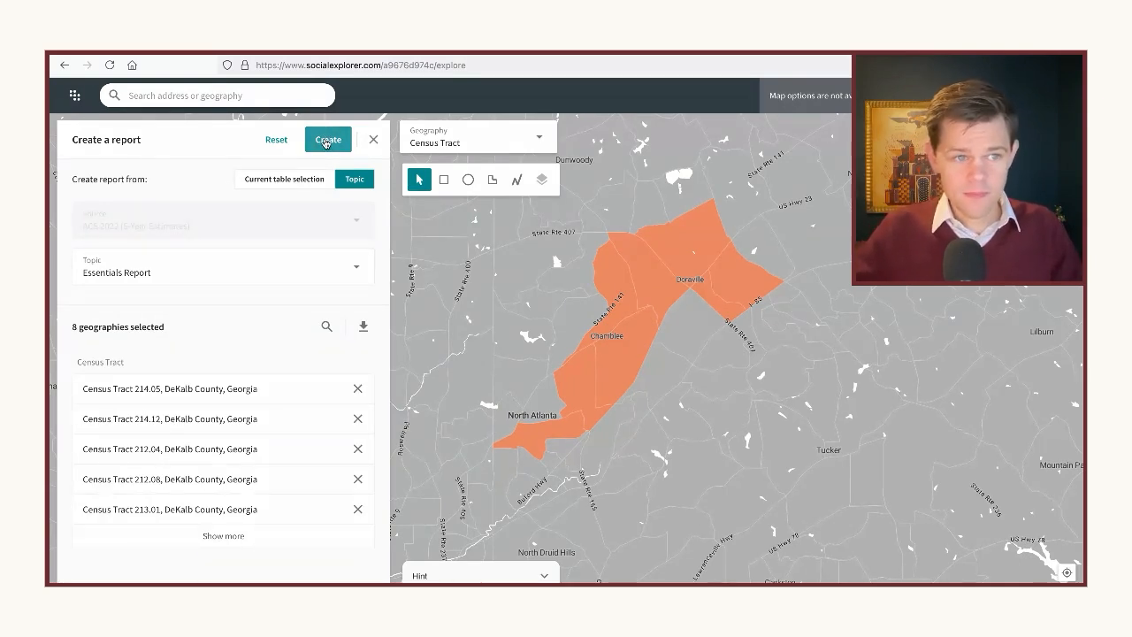
left_click(325, 142)
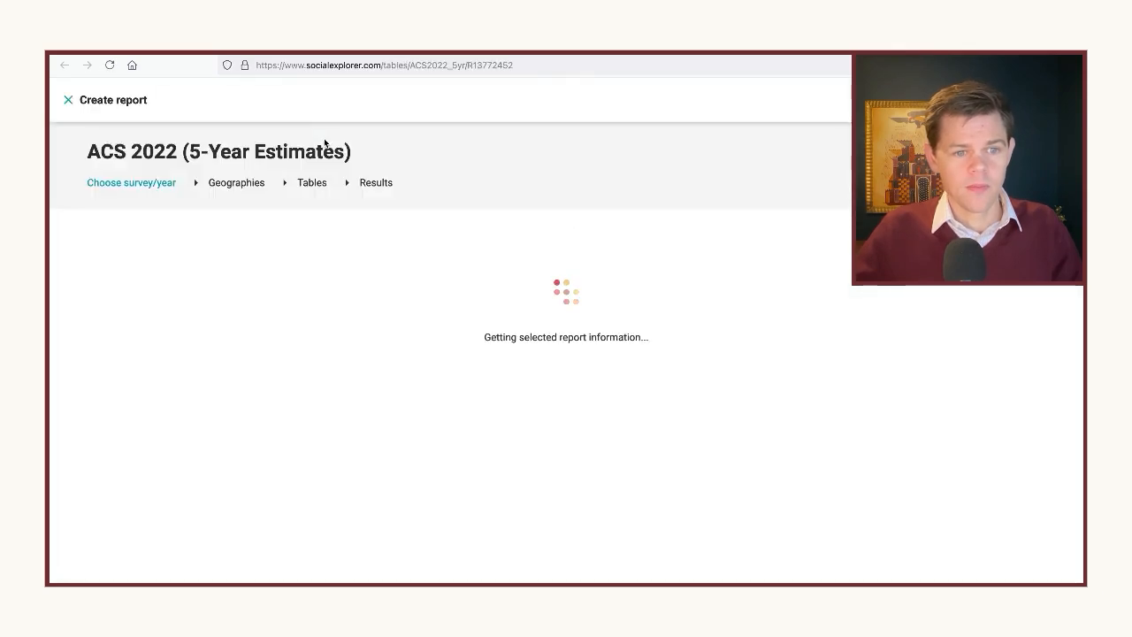
Examine population, density, sex and age figures for the first five census tracts in the report
scroll(426, 308, "down", 2)
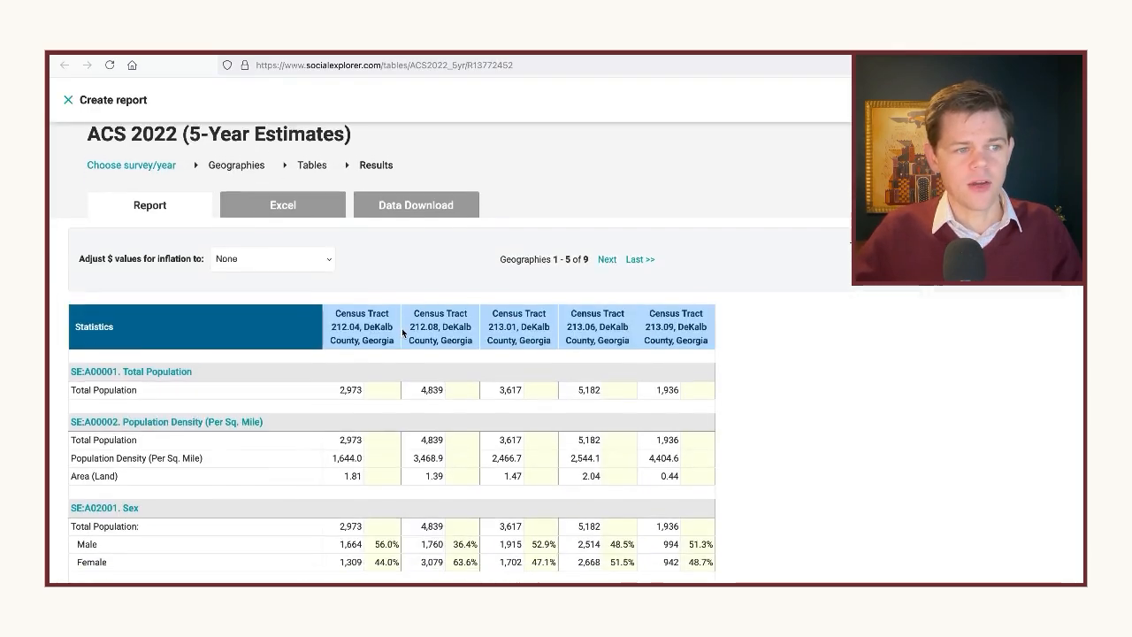
scroll(266, 319, "down", 3)
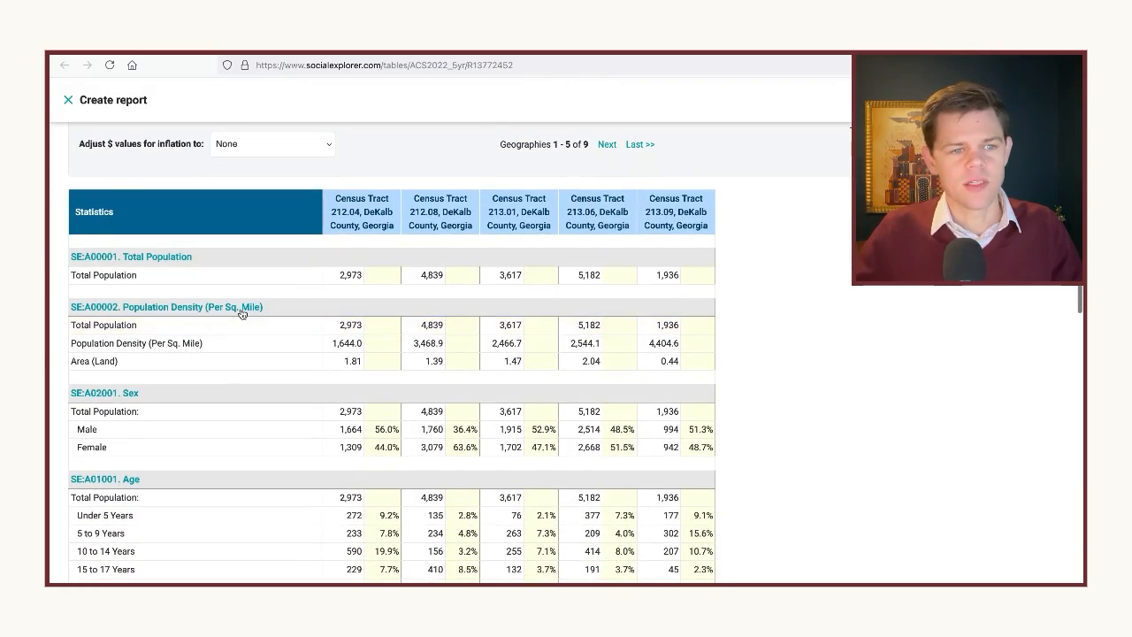
scroll(248, 320, "down", 1)
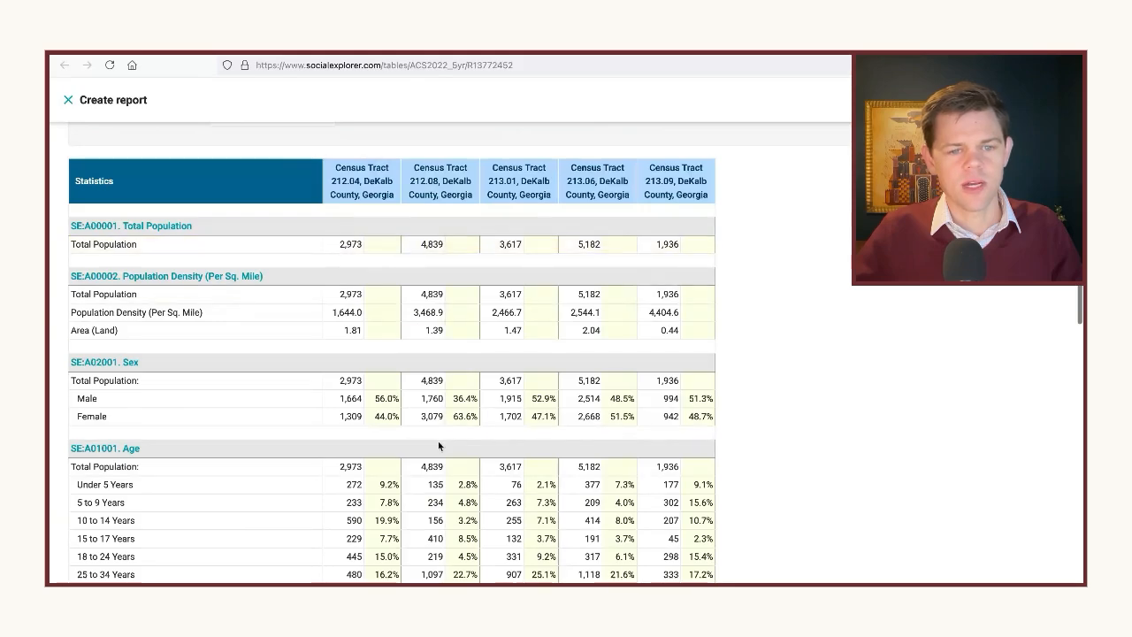
scroll(672, 345, "down", 2)
scroll(659, 360, "down", 10)
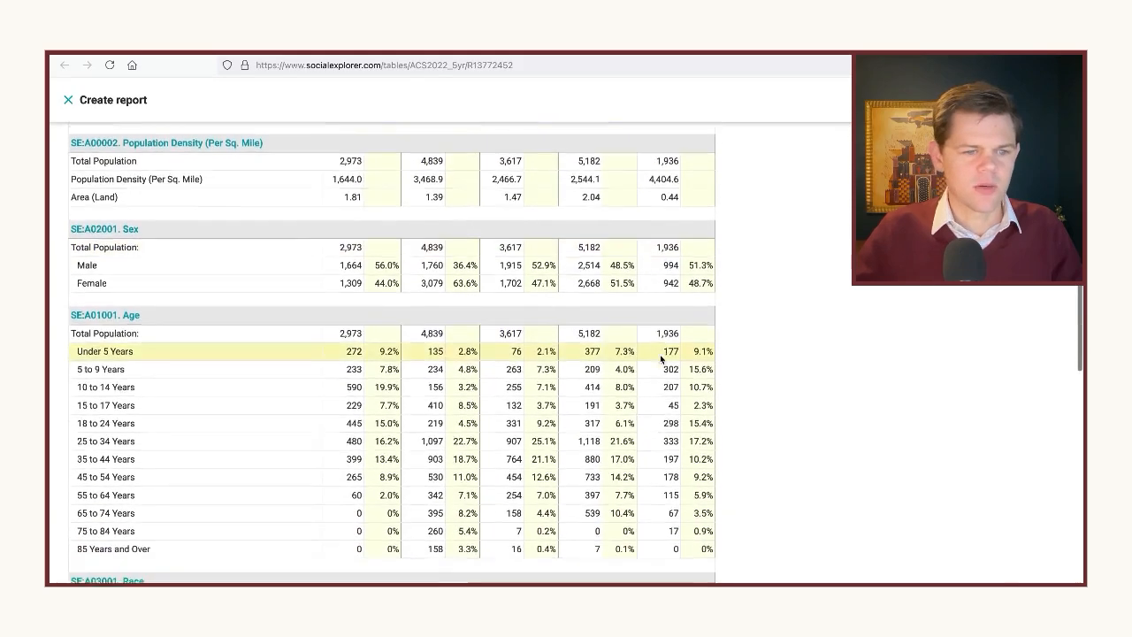
scroll(654, 359, "down", 3)
scroll(654, 362, "up", 12)
scroll(654, 363, "up", 5)
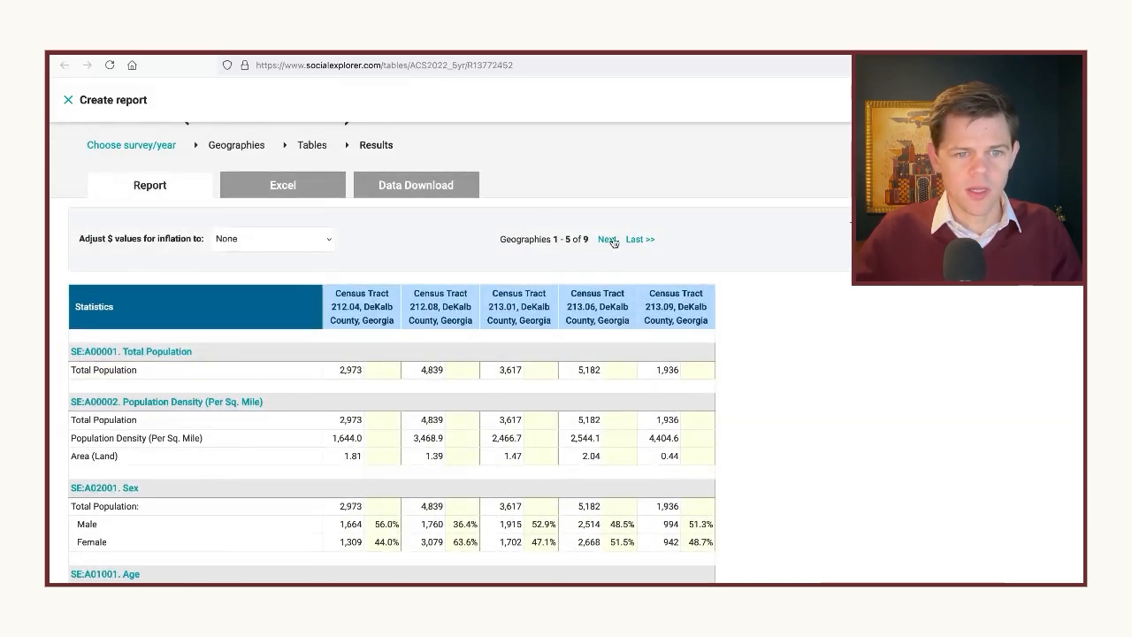
Show the report's last set of geographies and examine the combined totals, from population and race to income, tenure and poverty
left_click(645, 239)
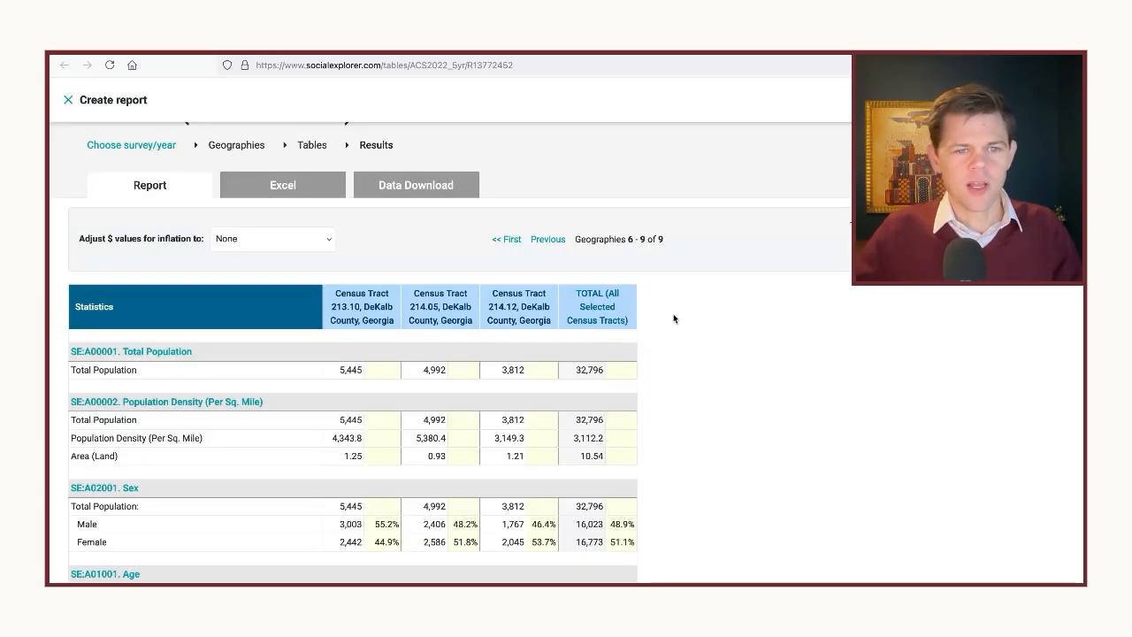
scroll(495, 317, "down", 2)
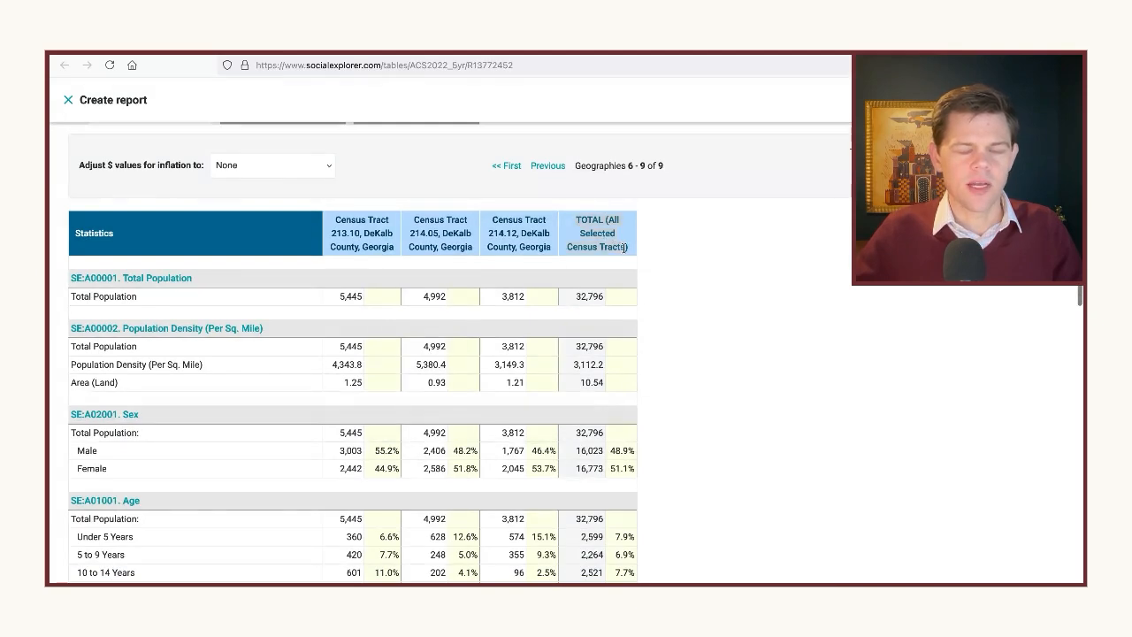
scroll(589, 365, "down", 1)
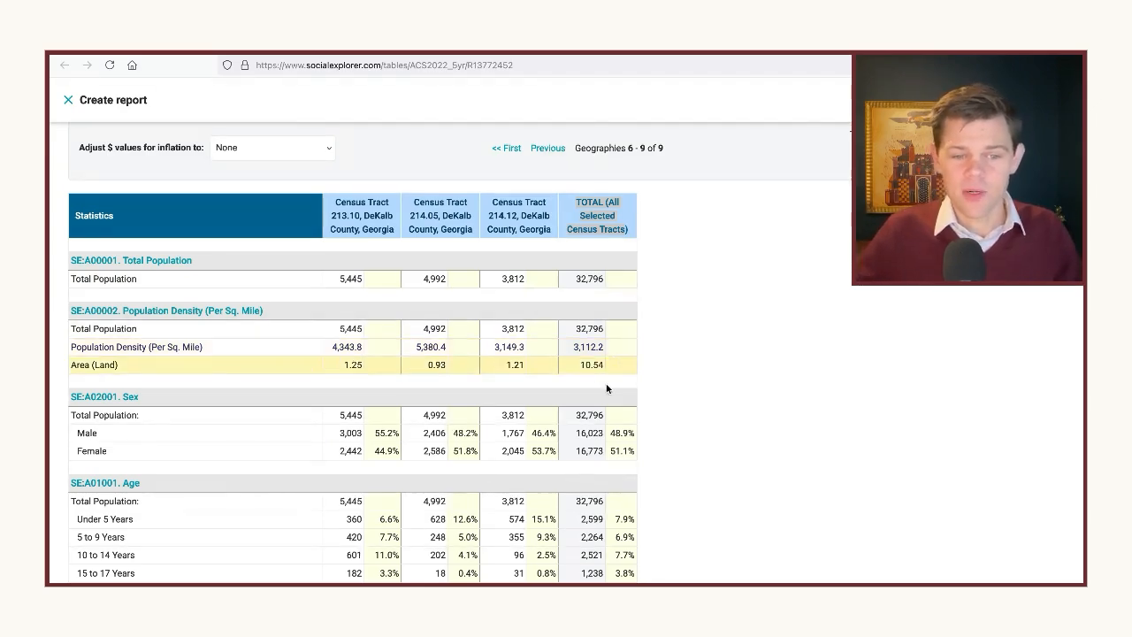
scroll(609, 389, "down", 4)
scroll(610, 398, "down", 3)
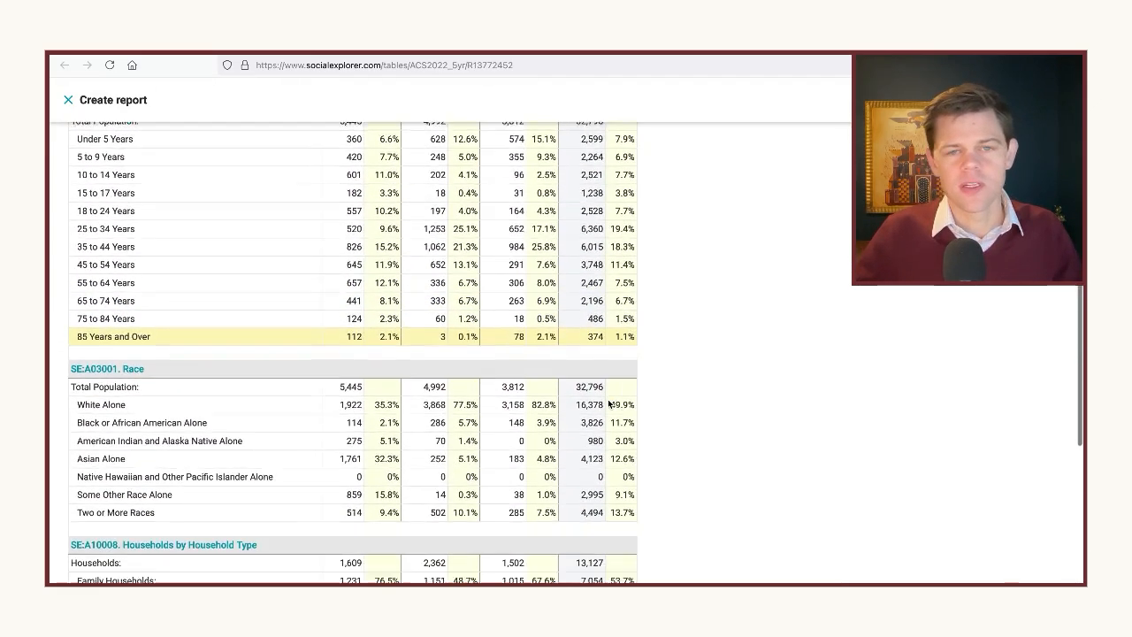
scroll(606, 413, "down", 3)
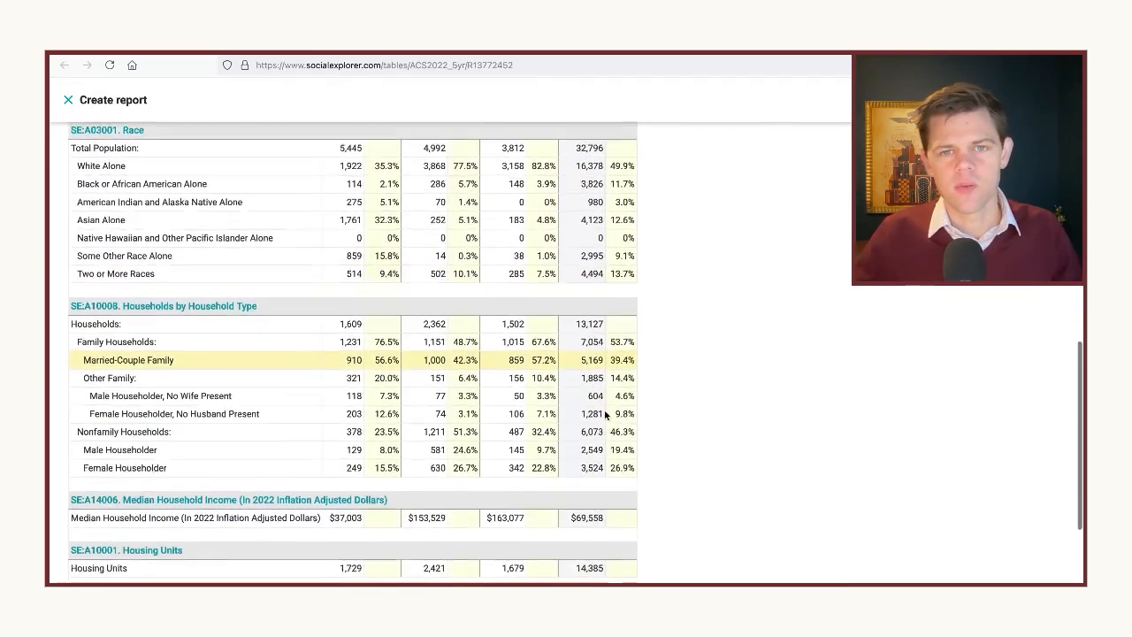
scroll(605, 412, "down", 2)
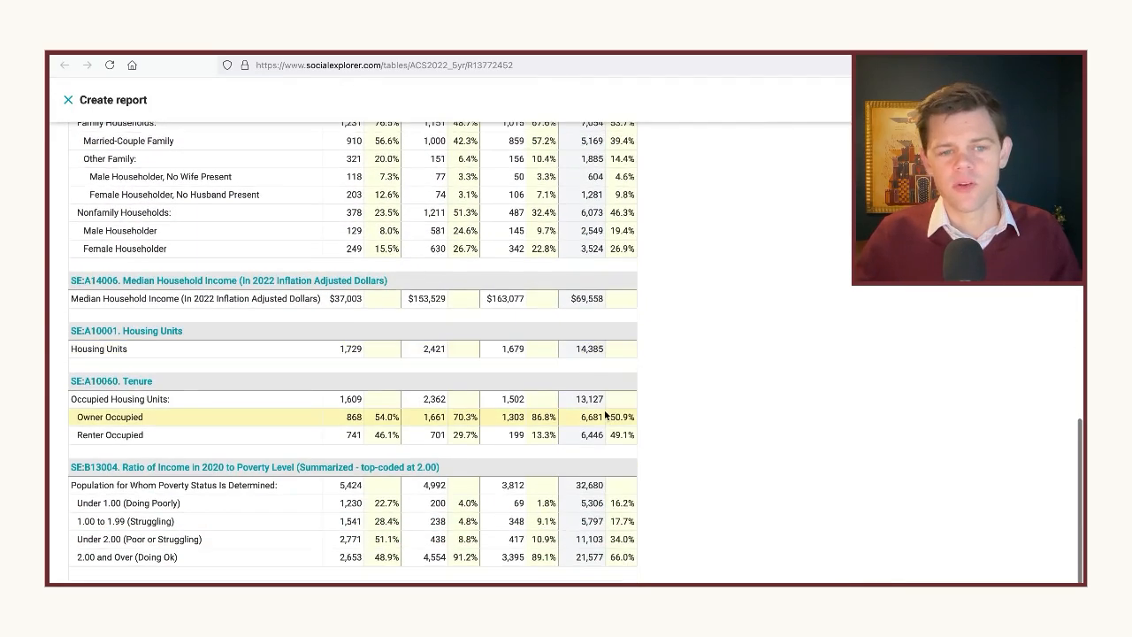
scroll(605, 413, "down", 1)
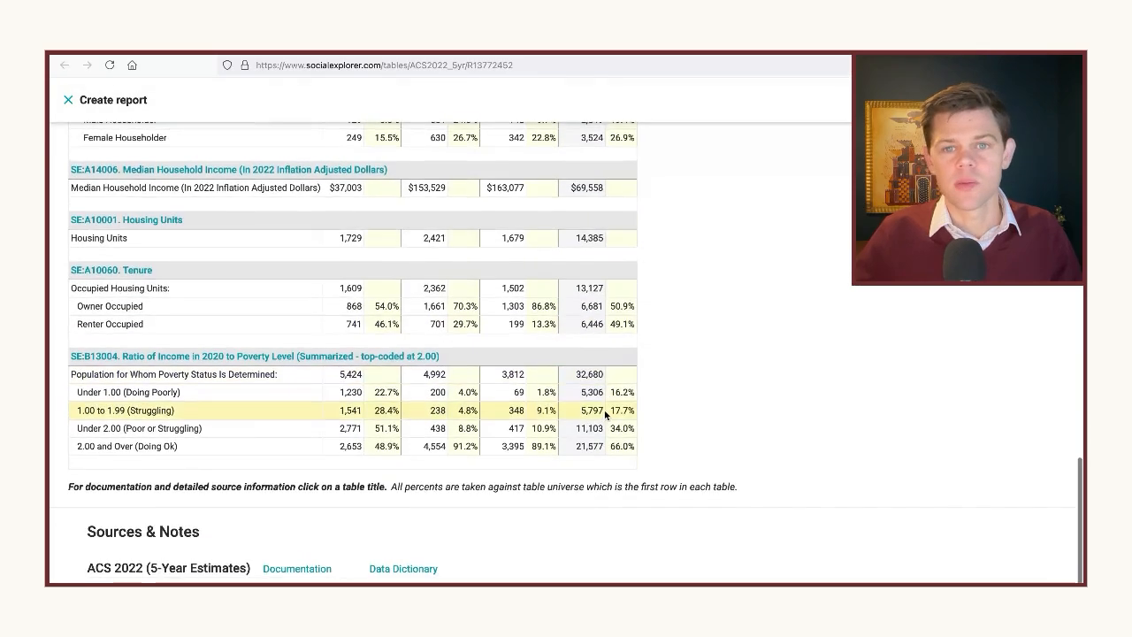
scroll(605, 412, "up", 5)
scroll(604, 409, "up", 10)
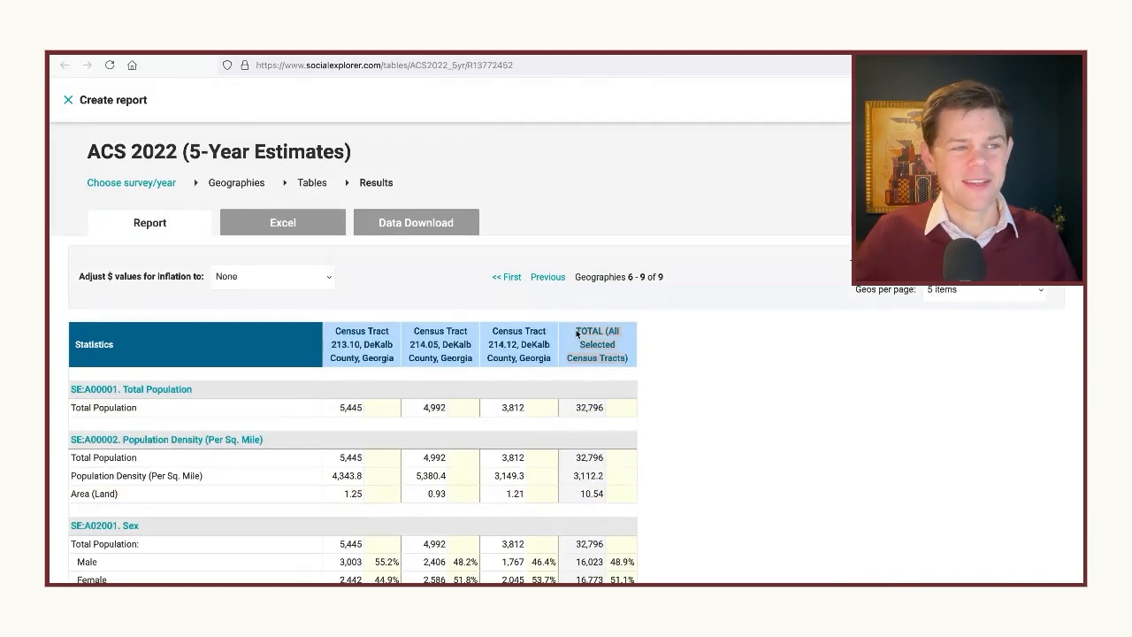
View the report's Excel download options and close the report
scroll(157, 162, "down", 1)
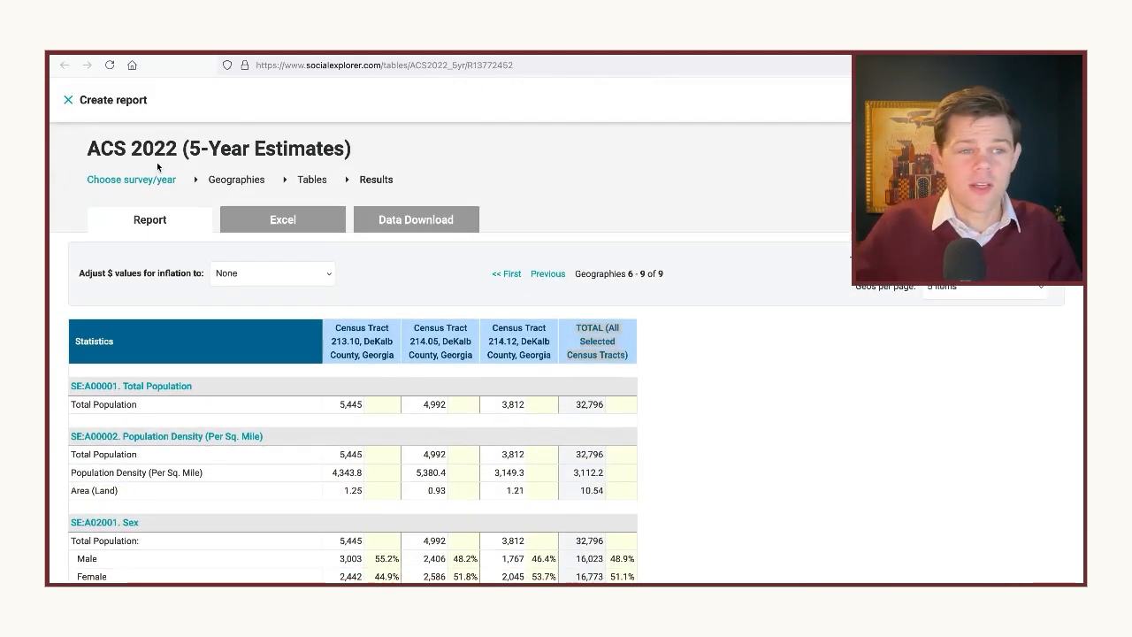
left_click(280, 223)
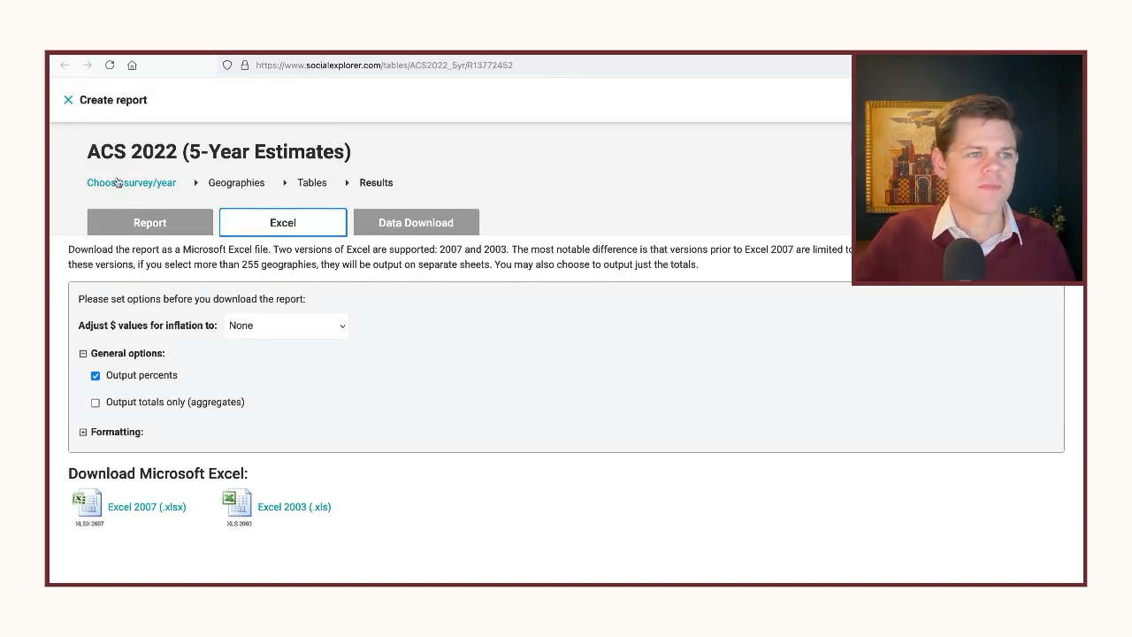
left_click(70, 101)
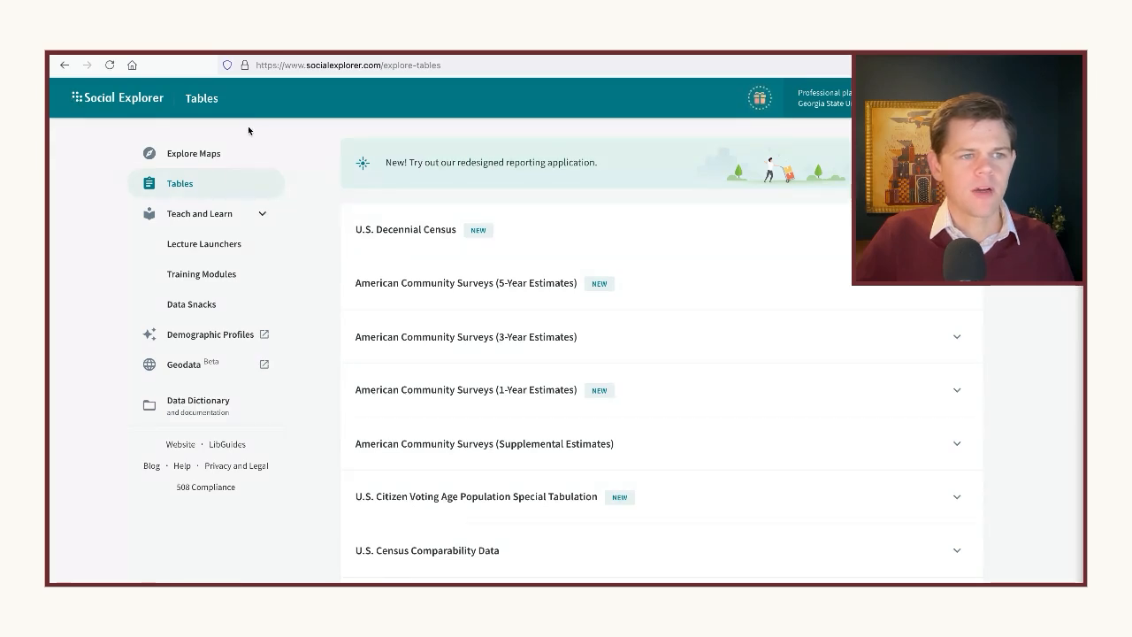
Open the United States map from Explore Maps and bring Georgia and its neighbouring states into view at county level
left_click(218, 156)
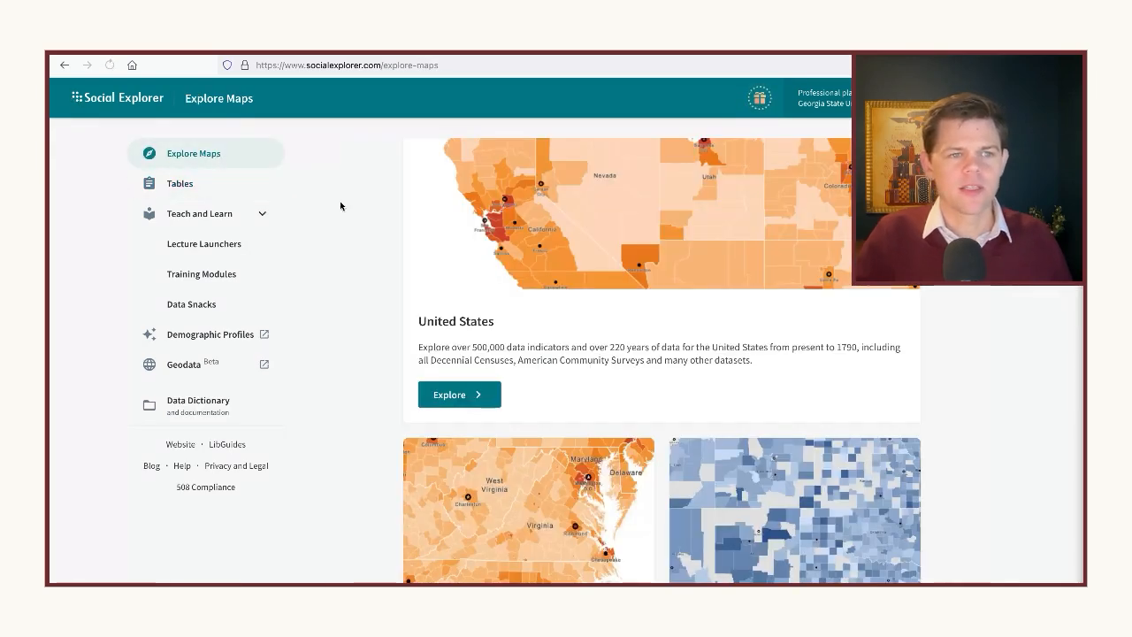
left_click(468, 382)
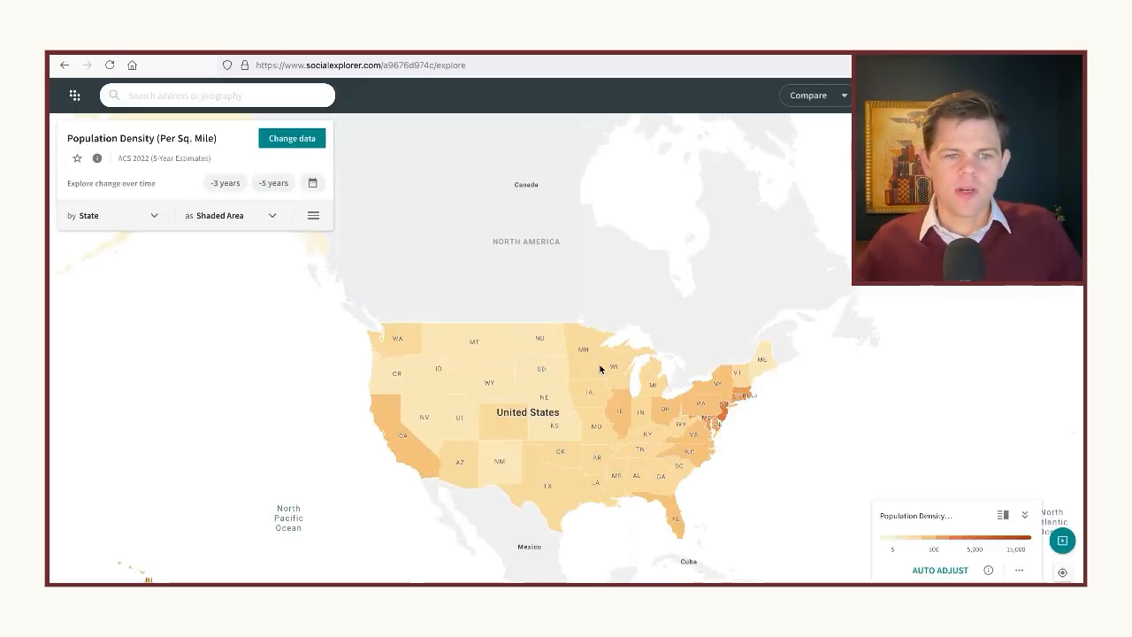
left_click_drag(566, 398, 583, 391)
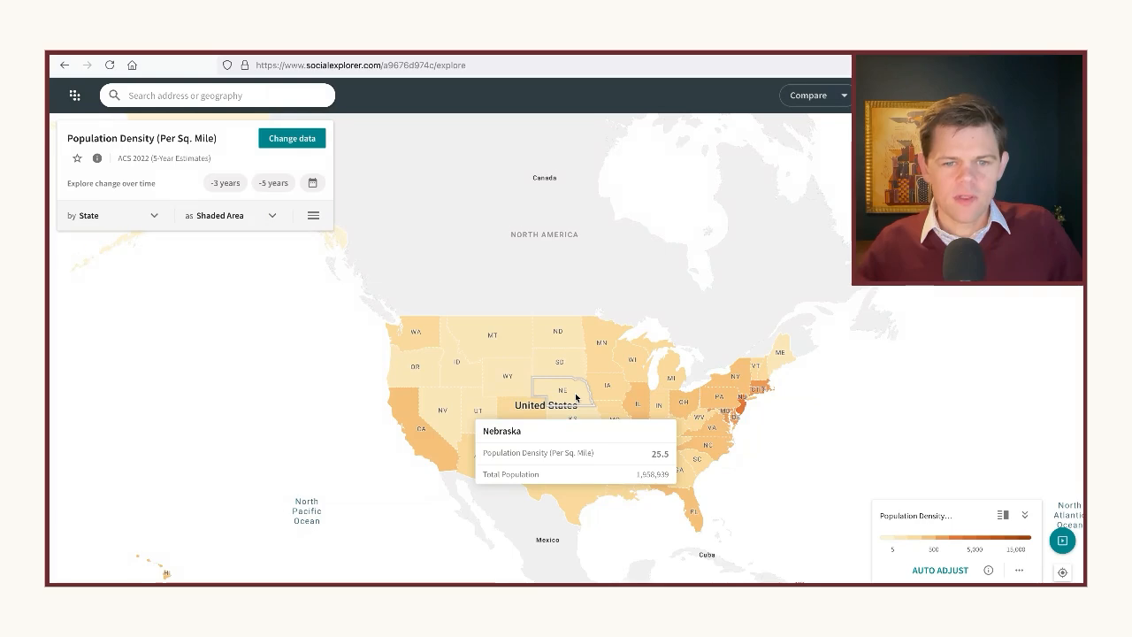
scroll(576, 398, "up", 3)
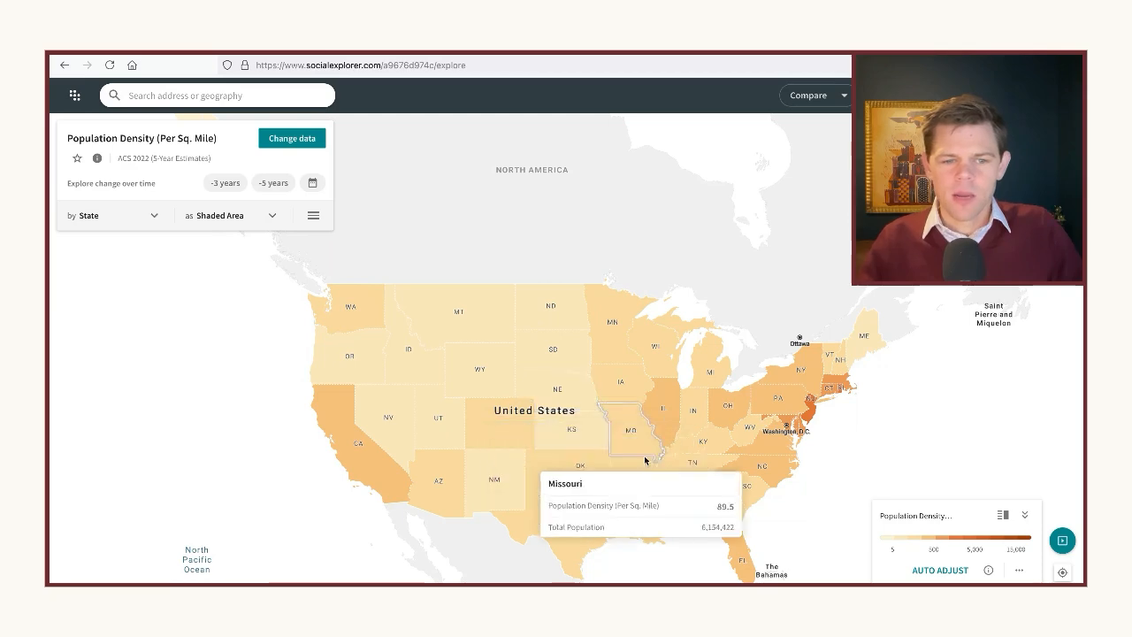
scroll(715, 502, "up", 5)
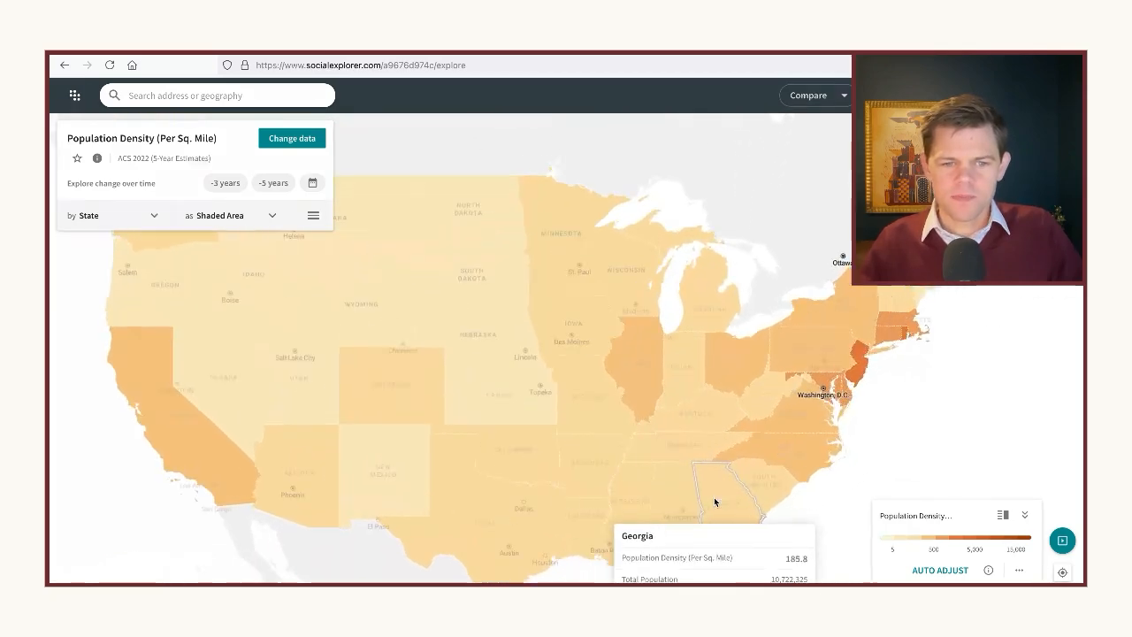
scroll(676, 469, "up", 3)
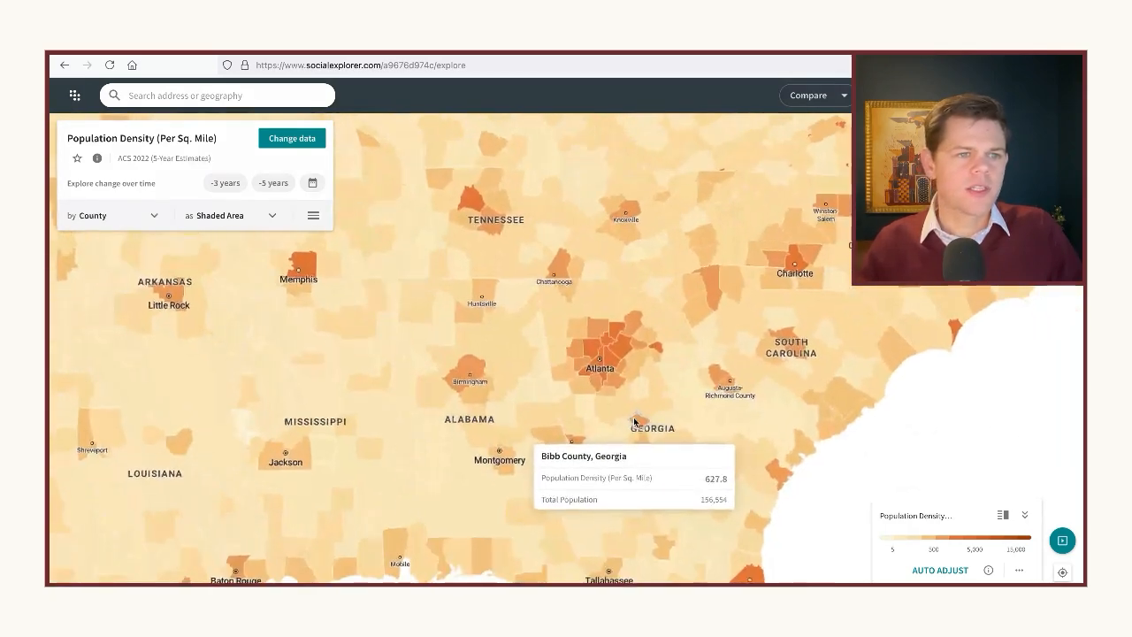
Start changing the map data, look through the 2022 categories, and choose 1990 from the full list of years
left_click(292, 138)
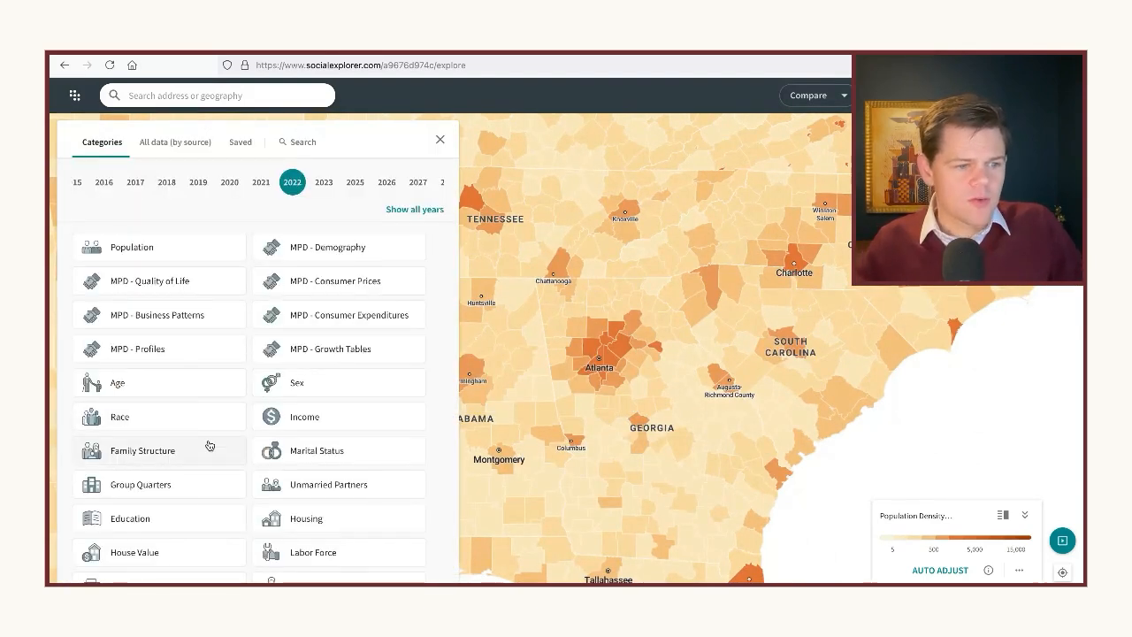
scroll(208, 446, "down", 3)
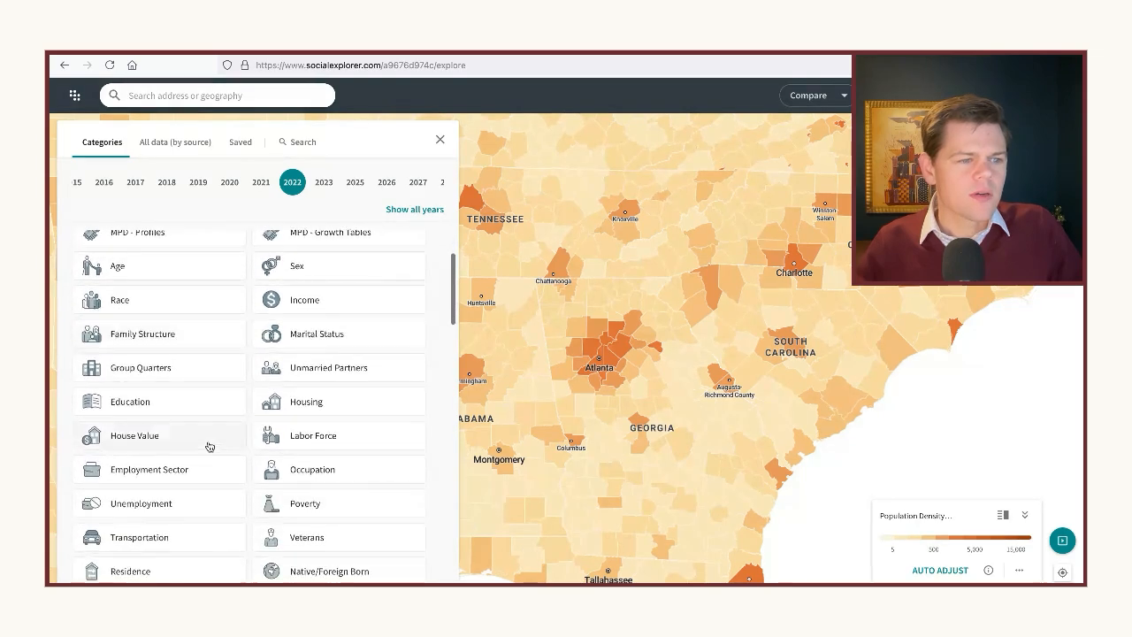
scroll(215, 321, "up", 3)
scroll(196, 473, "down", 3)
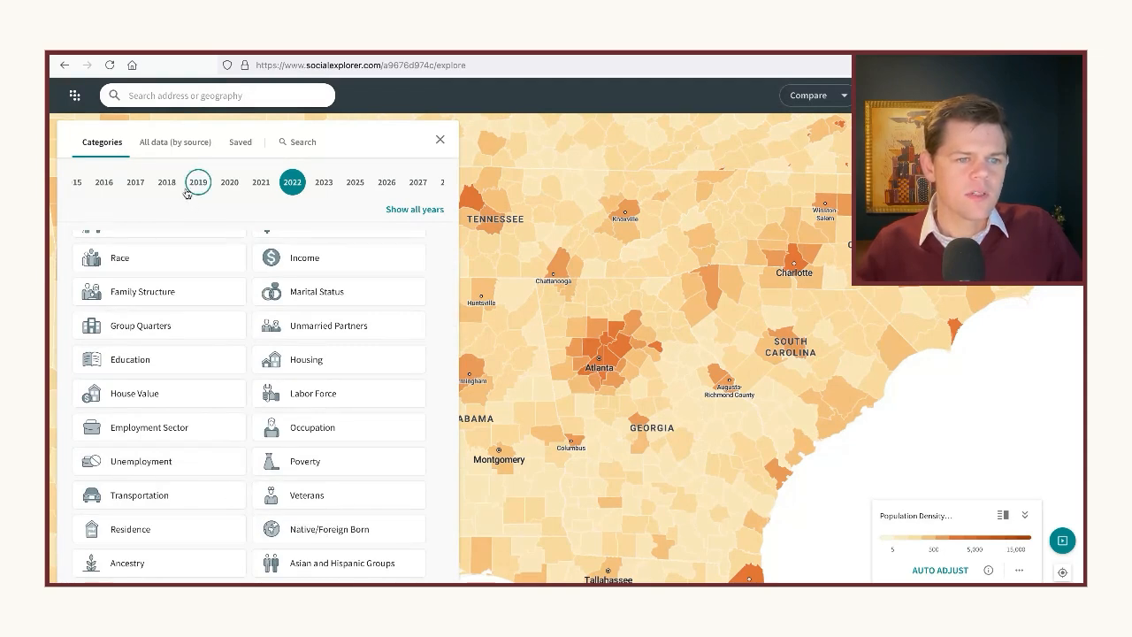
left_click(415, 210)
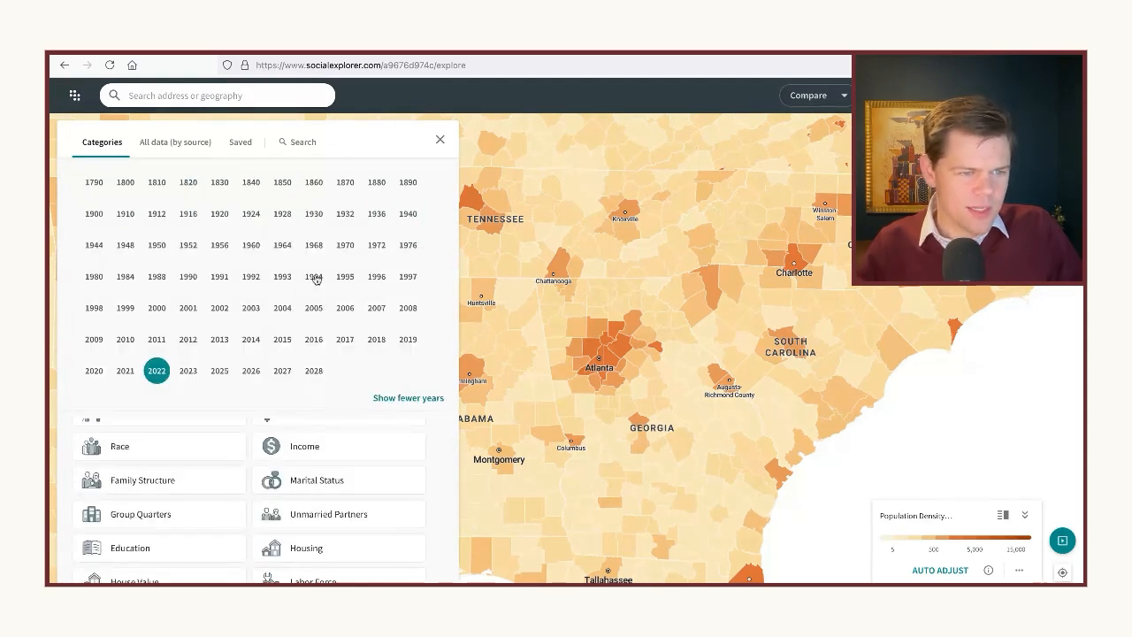
left_click(188, 277)
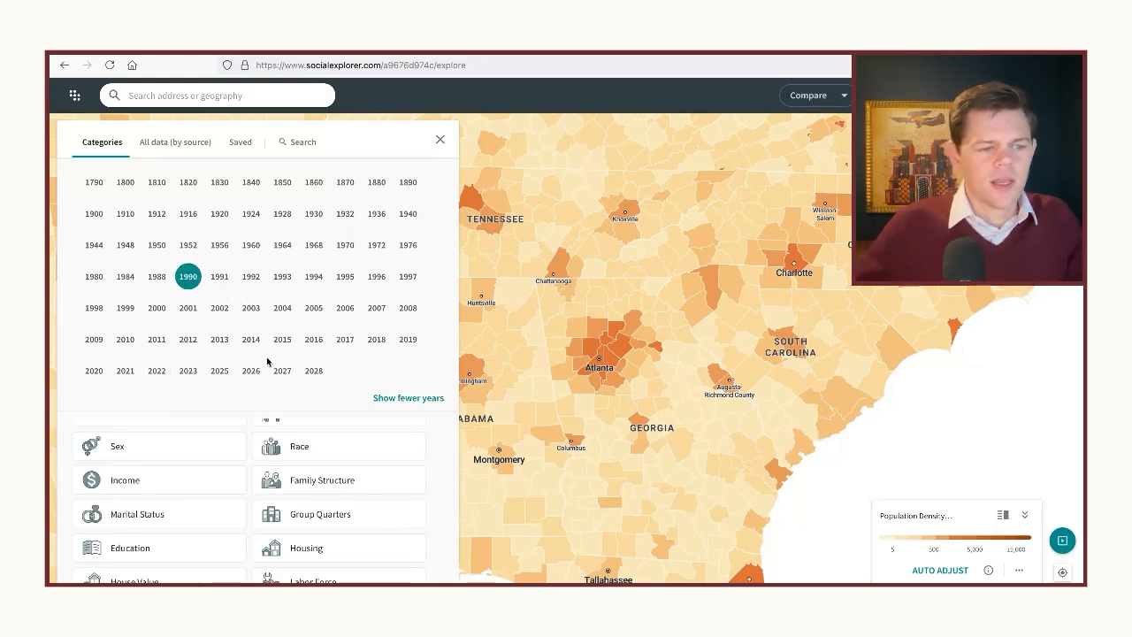
Map the Foreign born population under Nativity By Citizenship Status from the Census 1990 Native/Foreign Born category
scroll(307, 494, "down", 3)
scroll(309, 491, "down", 1)
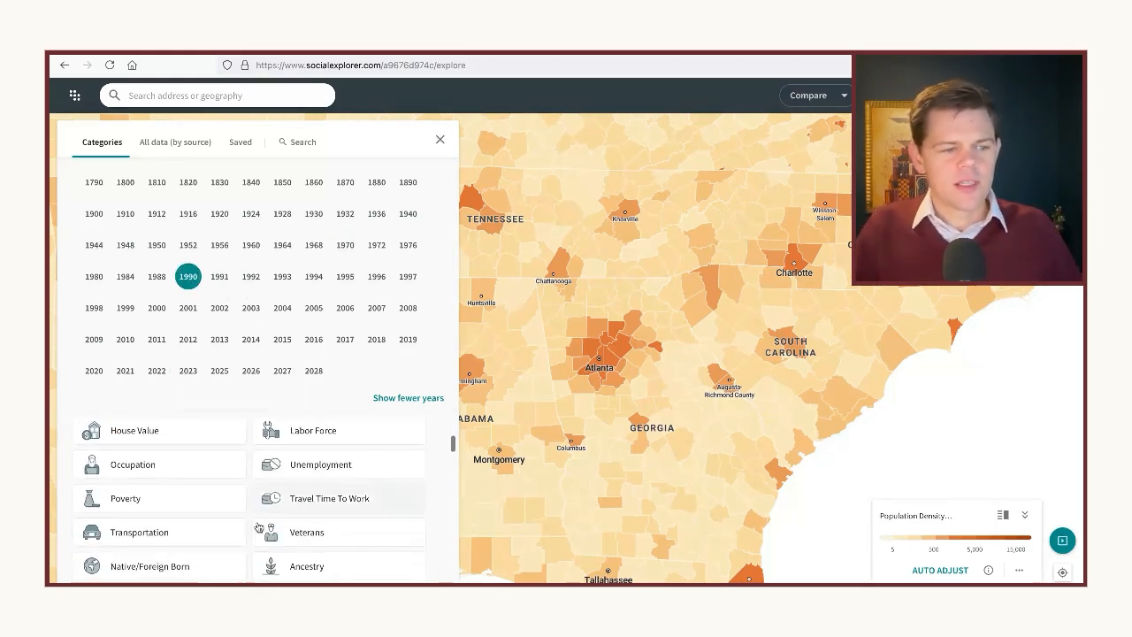
left_click(149, 566)
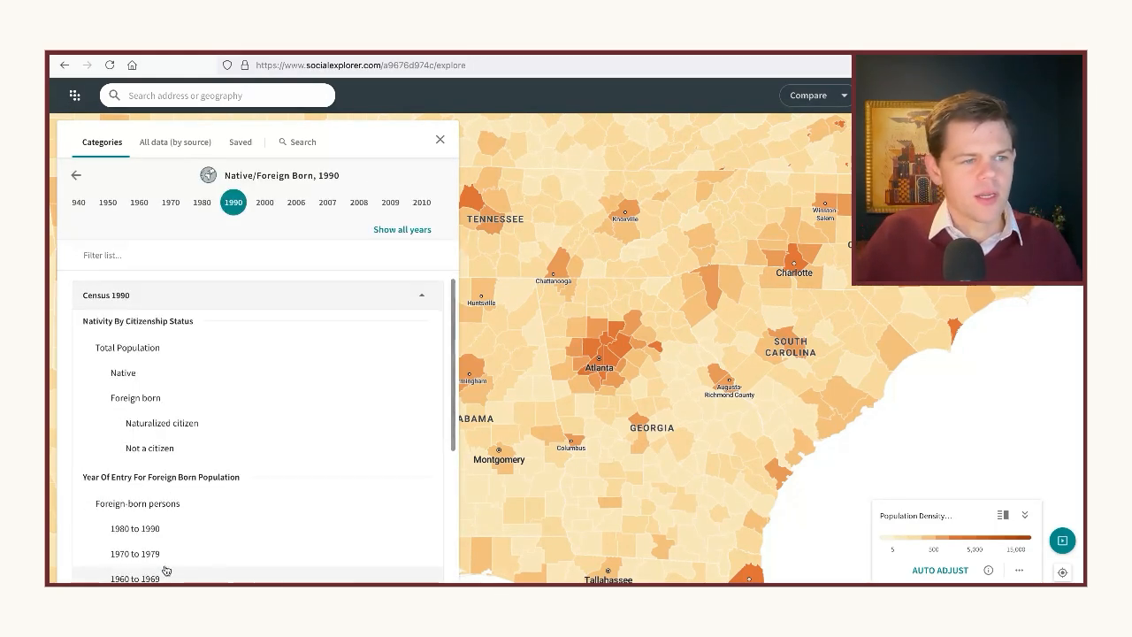
left_click(144, 400)
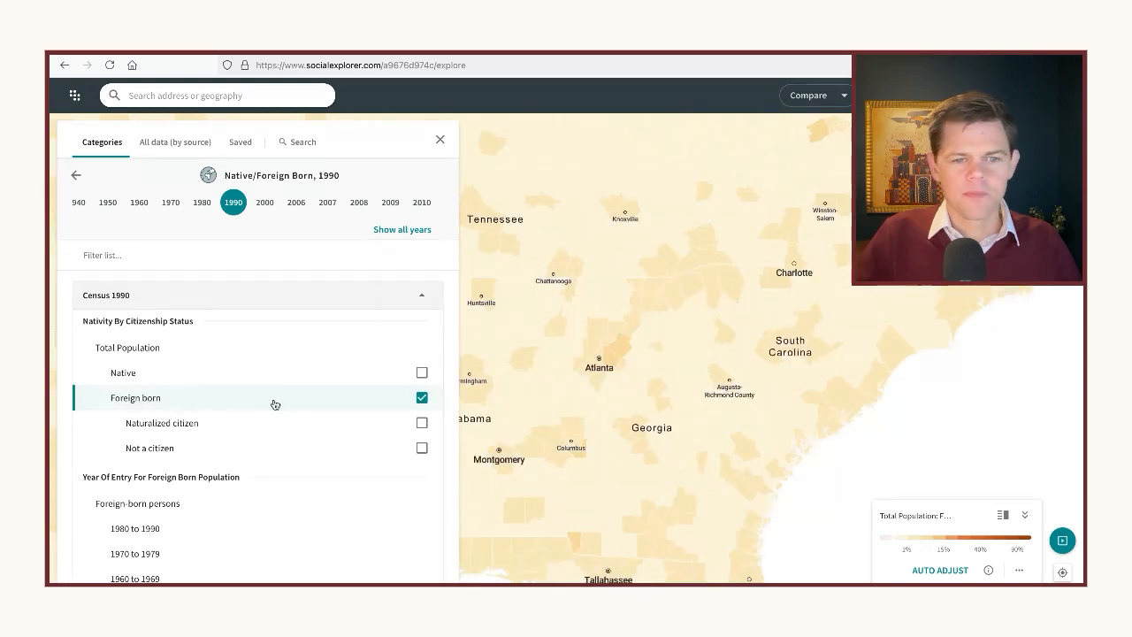
Switch the foreign-born population map of the Georgia area to the 2010 data
left_click_drag(572, 433, 605, 430)
scroll(621, 427, "up", 1)
scroll(624, 425, "up", 1)
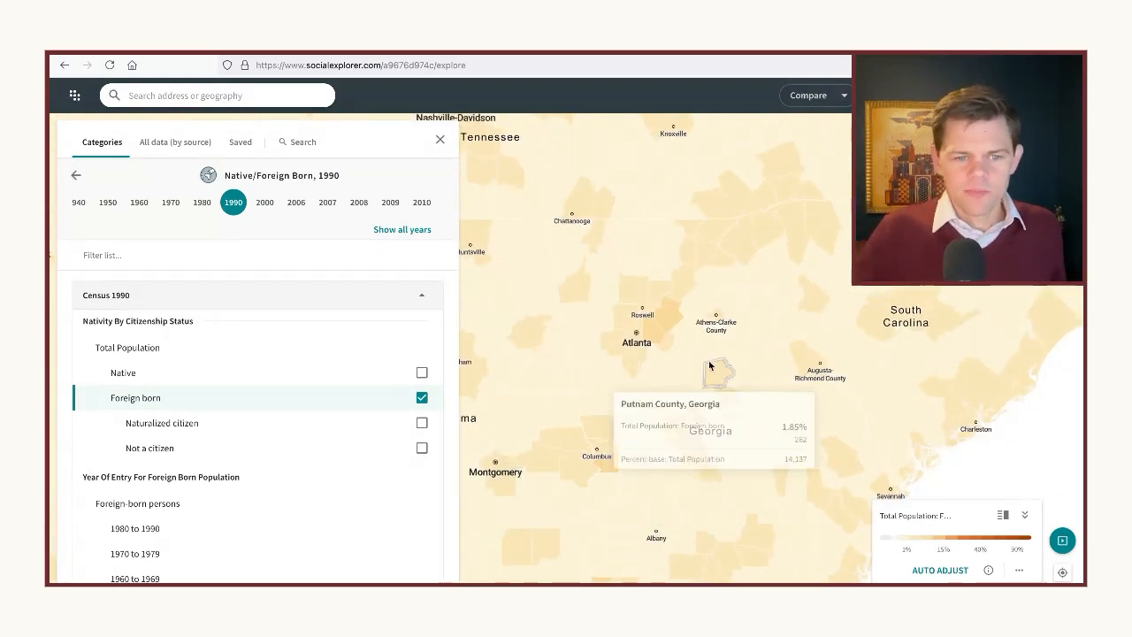
scroll(656, 353, "down", 1)
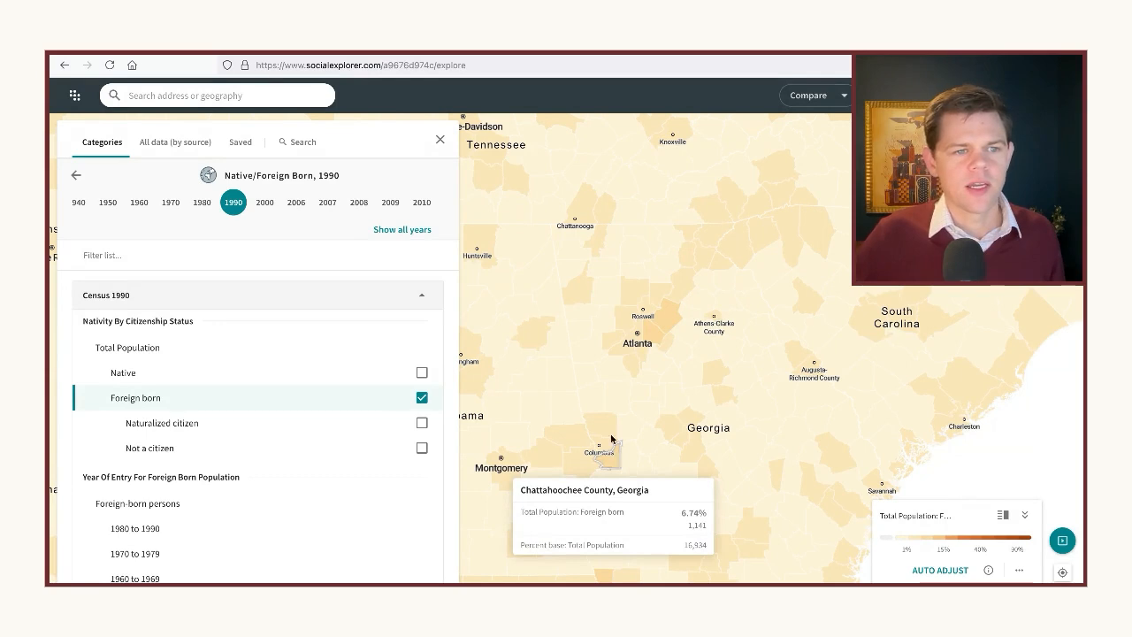
left_click(428, 205)
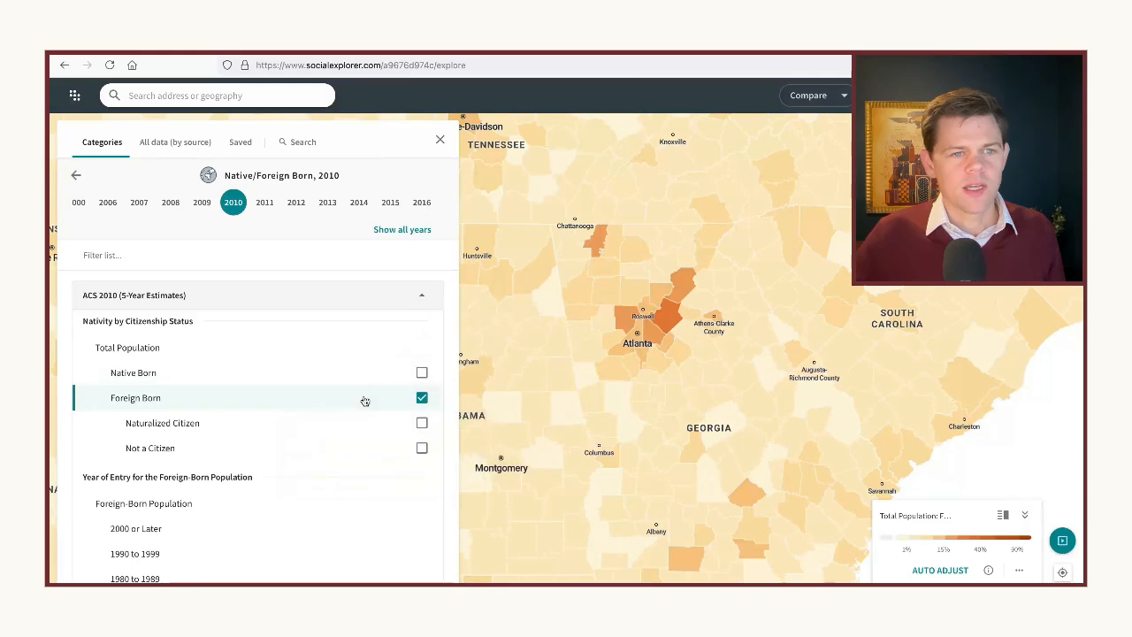
Choose 2020 from the full list of years and map Foreign Born from the ACS 2020 (5-Year Estimates)
left_click(393, 229)
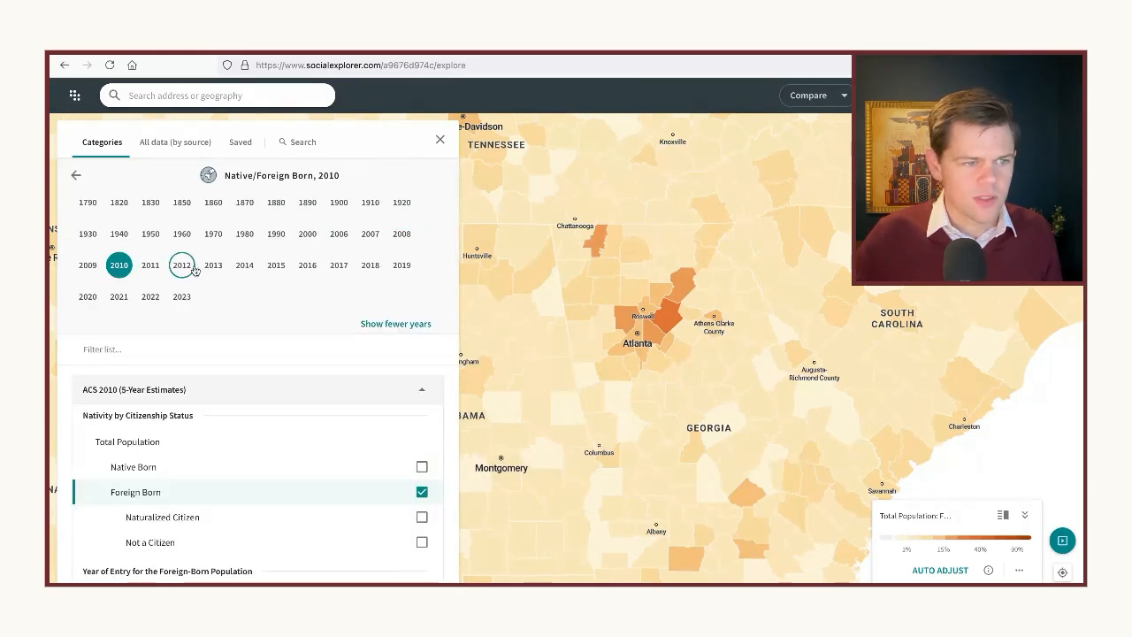
left_click(88, 296)
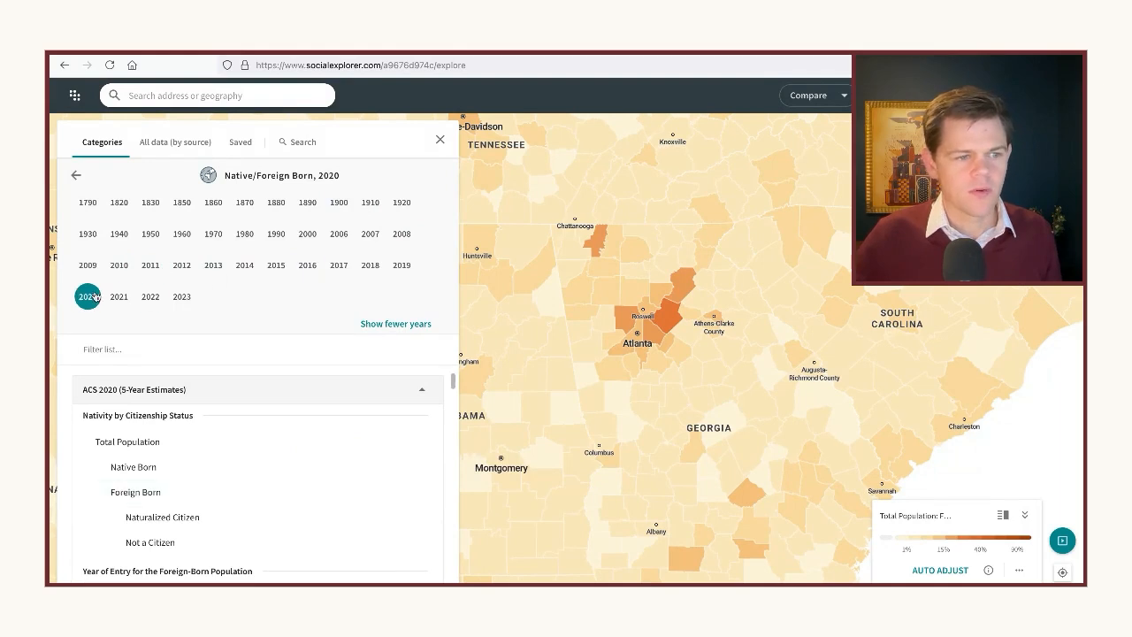
left_click(142, 493)
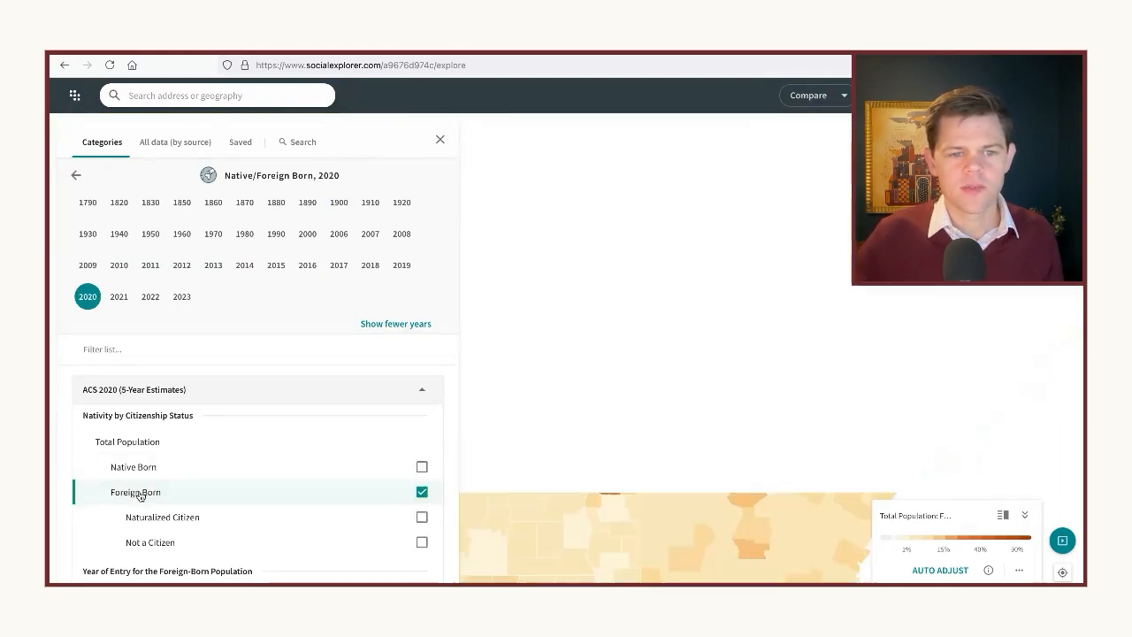
Examine the 2020 foreign-born figures for Stewart, DeKalb, Whitfield and Gwinnett counties in Georgia on the map
mouse_move(613, 485)
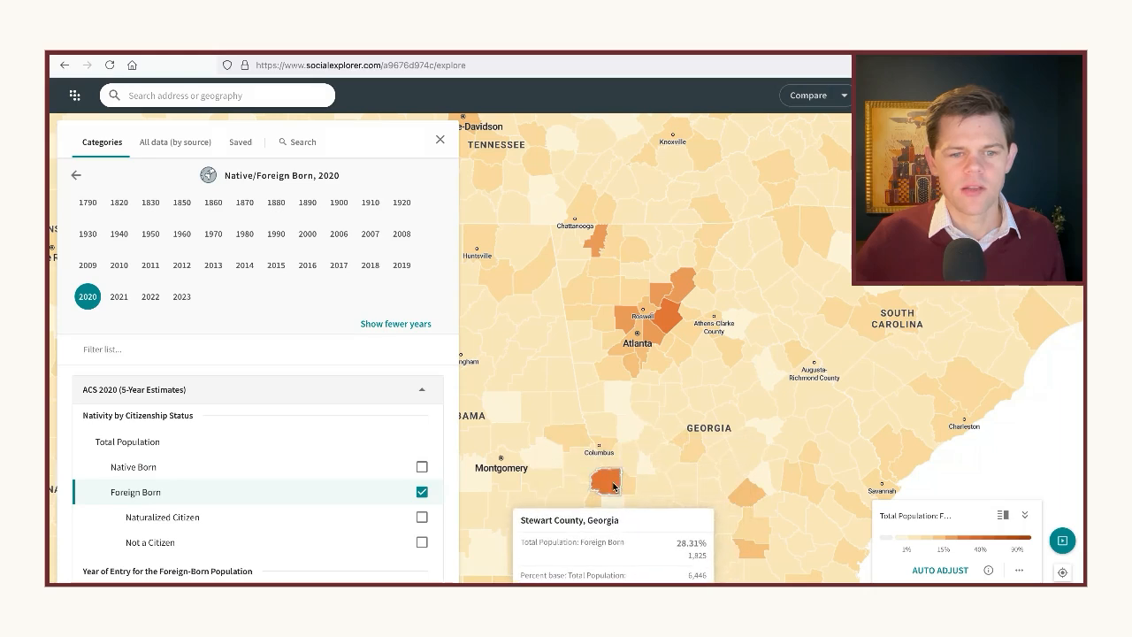
mouse_move(669, 328)
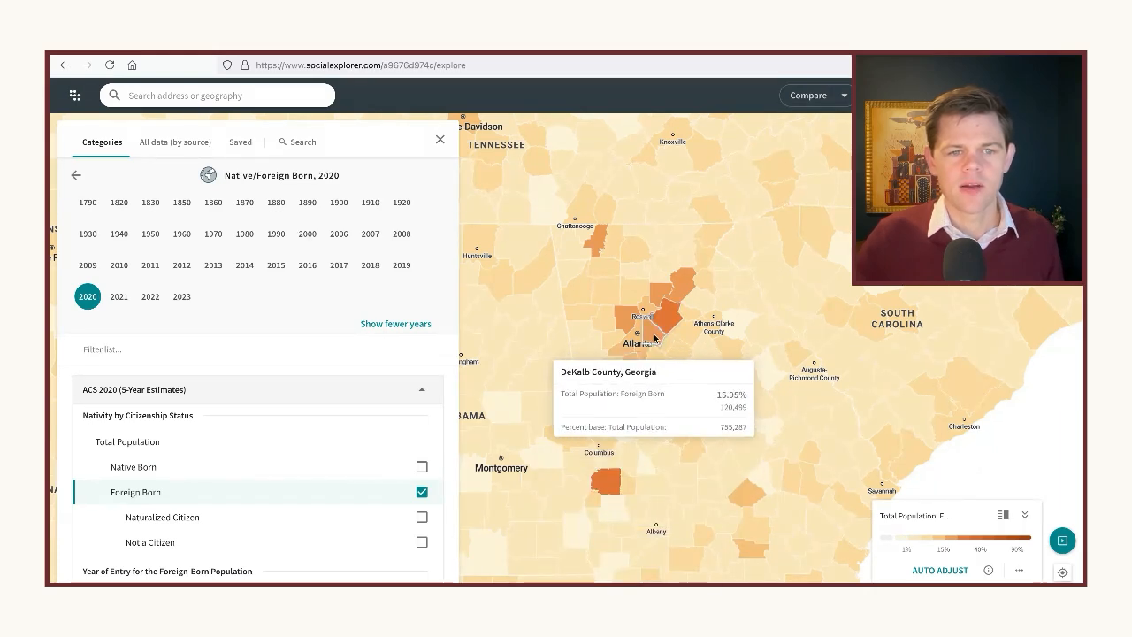
mouse_move(678, 293)
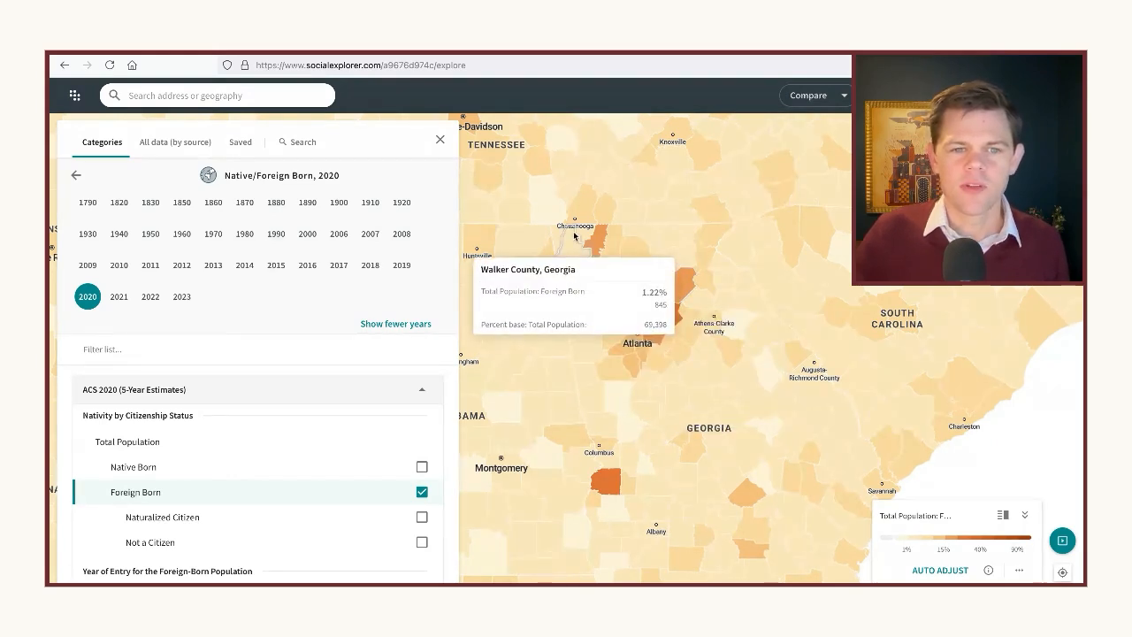
mouse_move(594, 239)
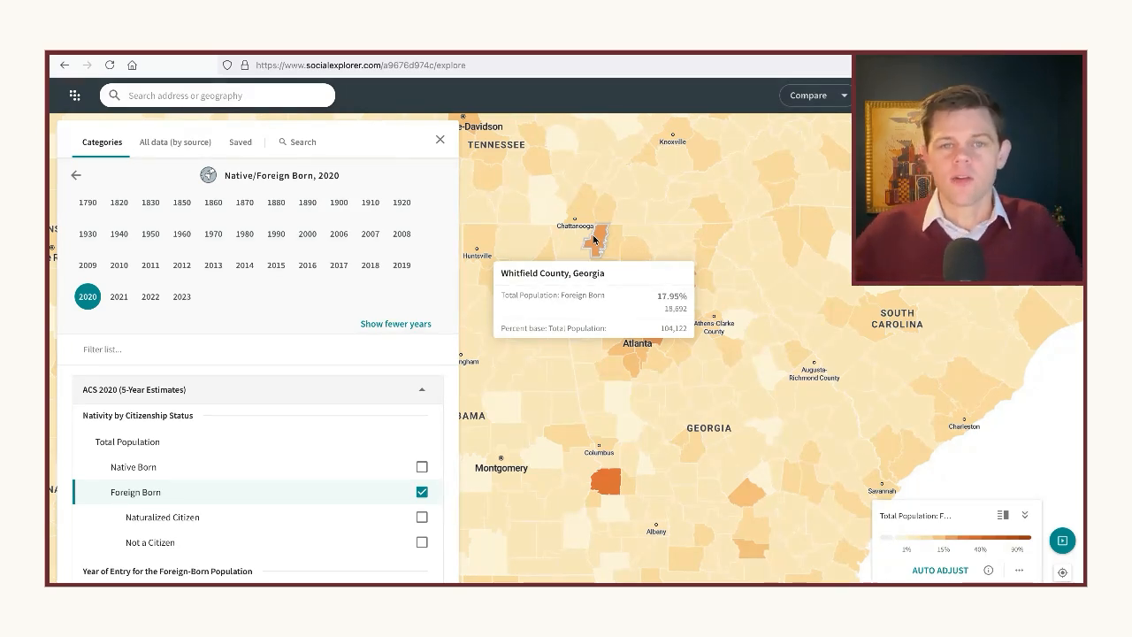
mouse_move(707, 272)
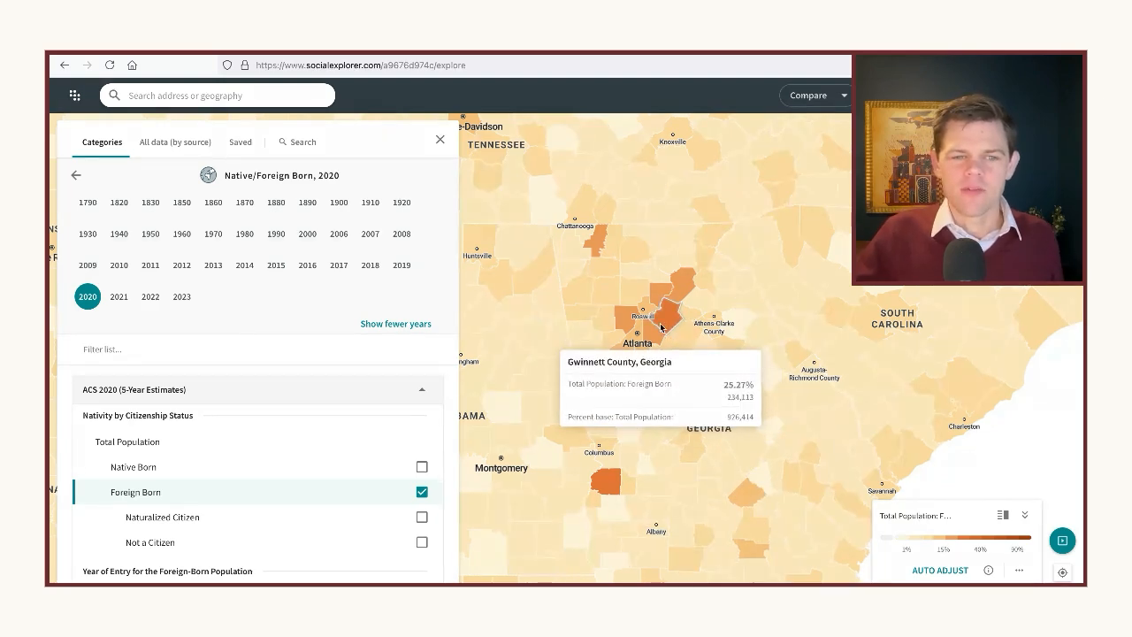
scroll(659, 332, "up", 1)
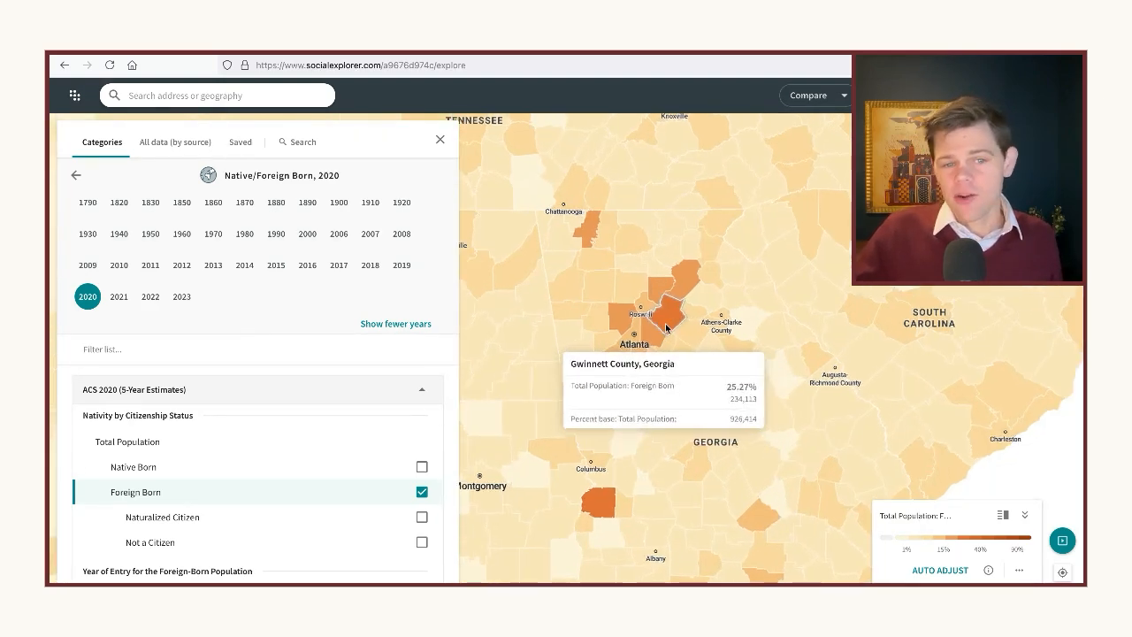
mouse_move(659, 348)
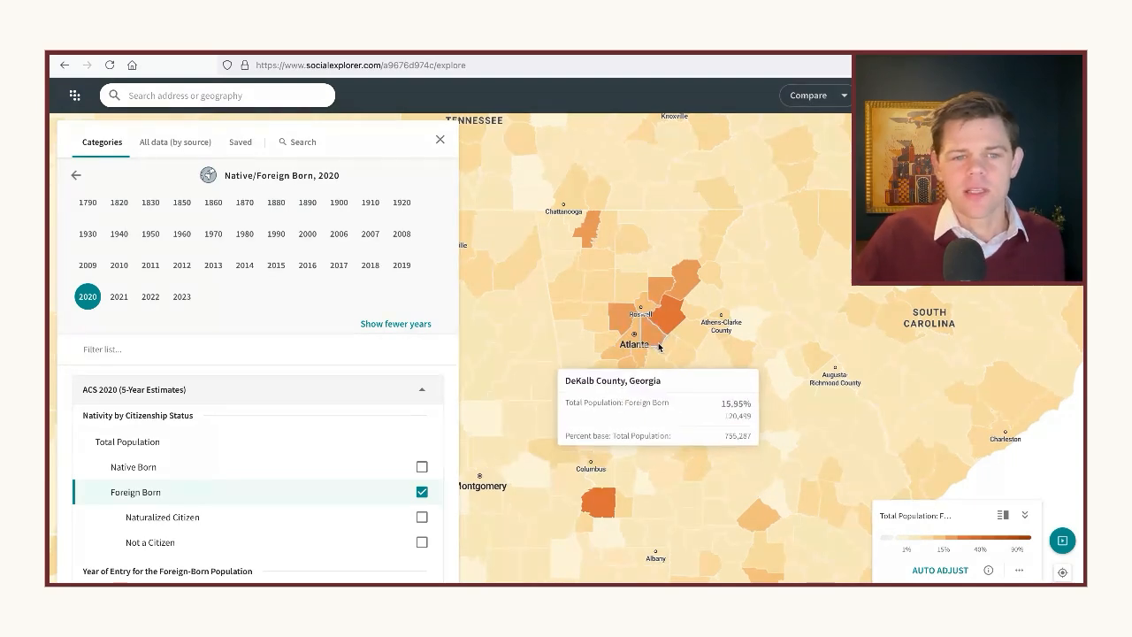